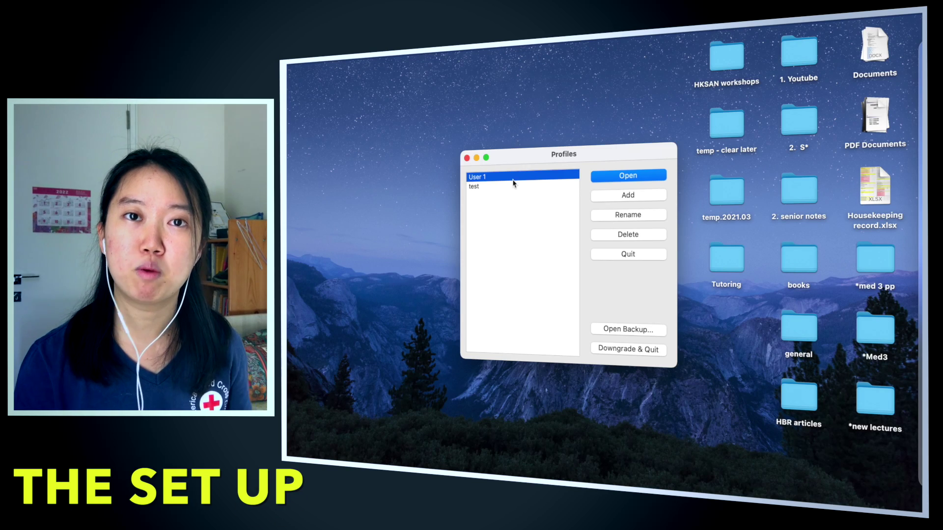
Open the test profile and move the Anki window to the right side of the screen
click(514, 185)
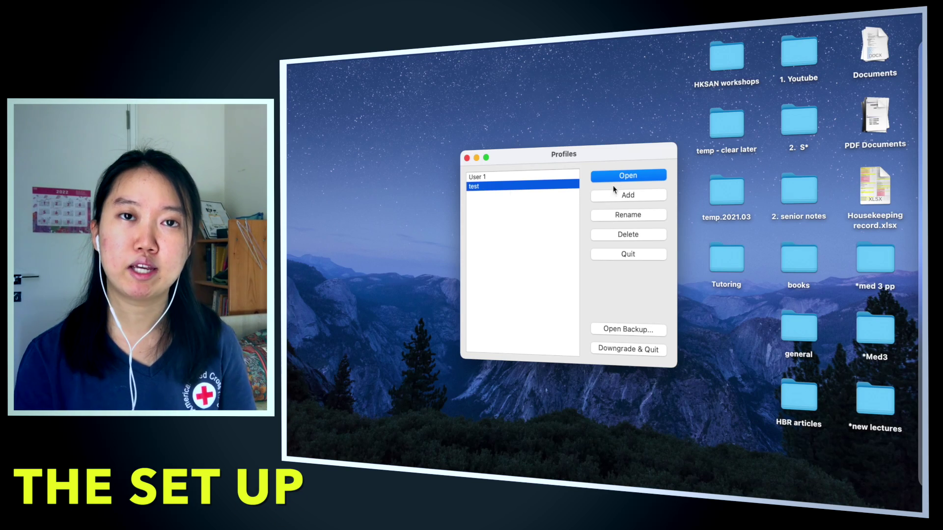
click(620, 178)
drag(461, 78, 621, 47)
Open the oral cavity lecture PDF via Spotlight, snap it left, and resize Anki beside it
key(super+space)
text(or)
key(Return)
key(ctrl+alt+Left)
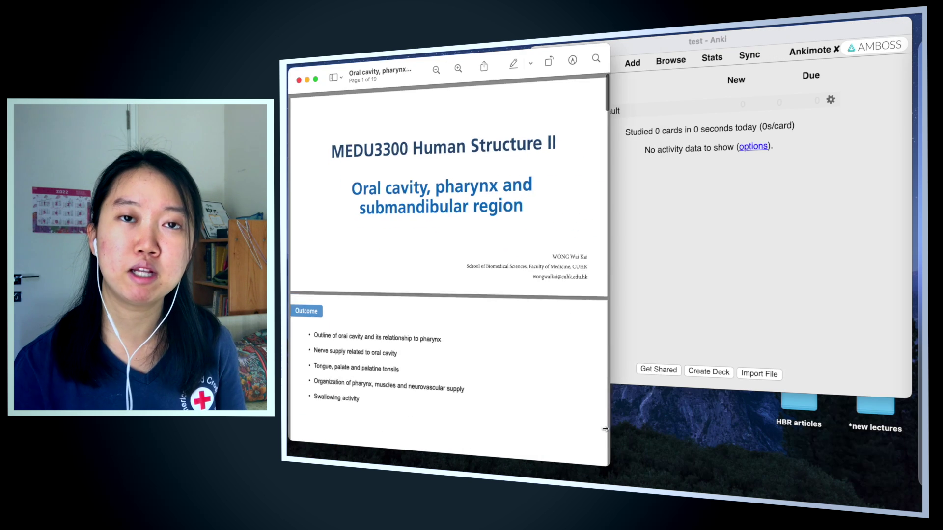
click(594, 222)
drag(595, 222, 599, 222)
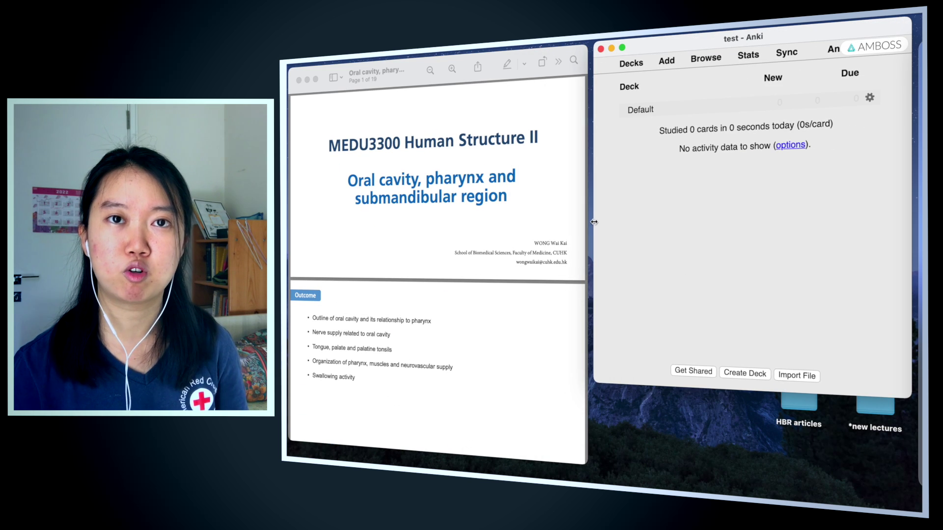
drag(664, 387, 665, 488)
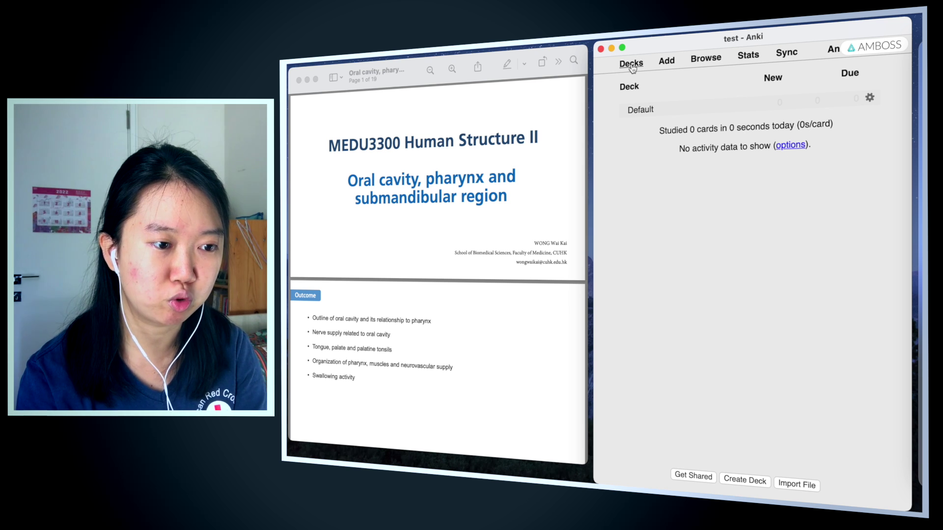
Rename the Default deck to 'Med 3'
click(644, 110)
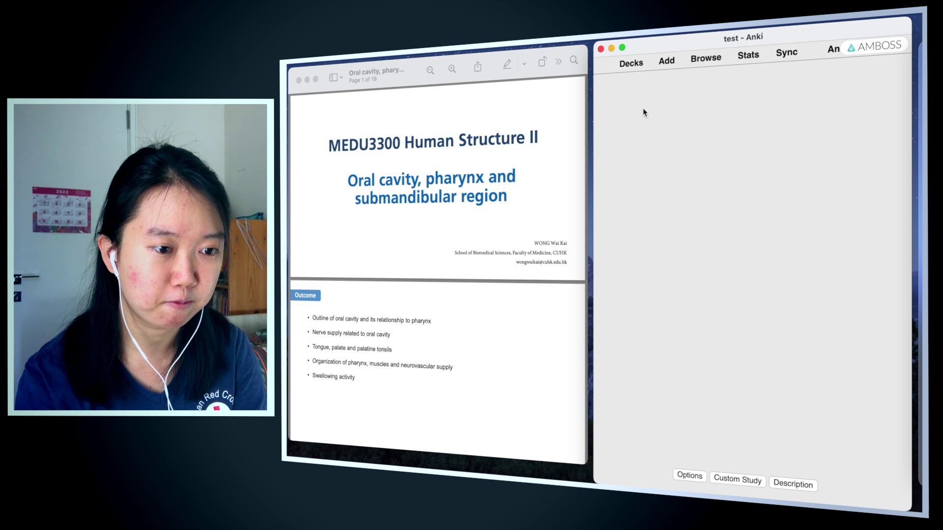
click(626, 68)
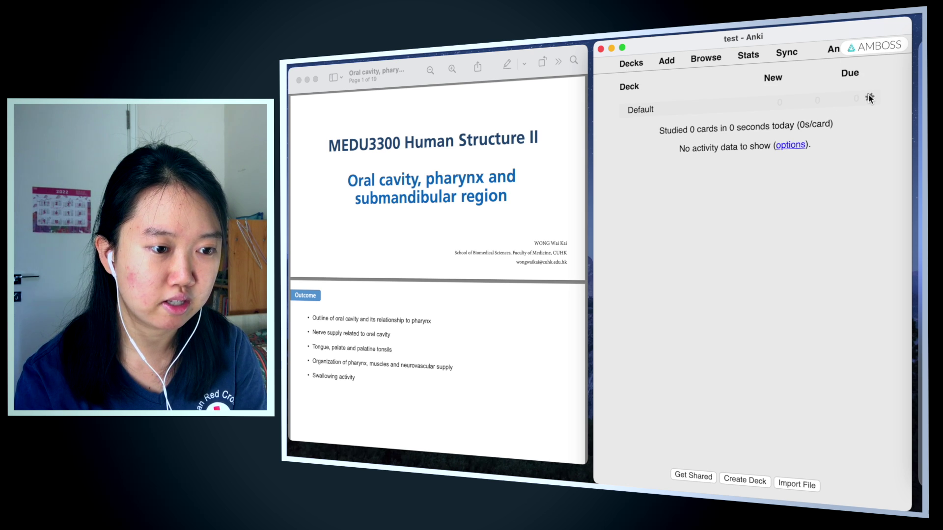
click(869, 97)
click(870, 102)
text(Med 3)
key(Return)
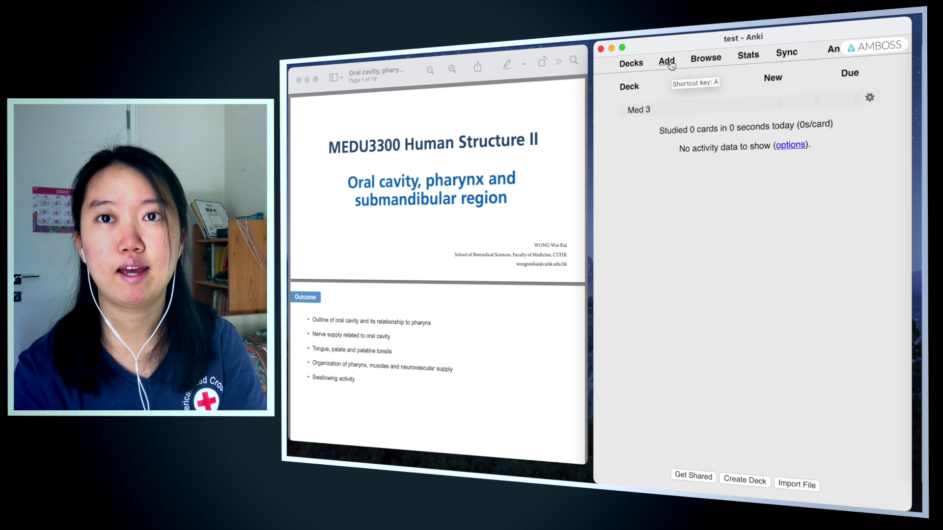
From the Add window's deck chooser, create a new deck named HUS
click(667, 61)
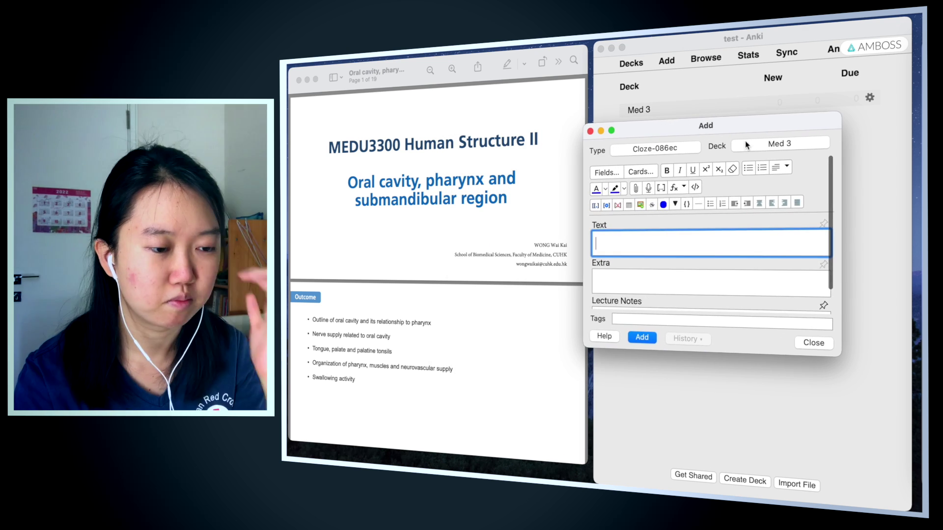
key(super+d)
click(670, 307)
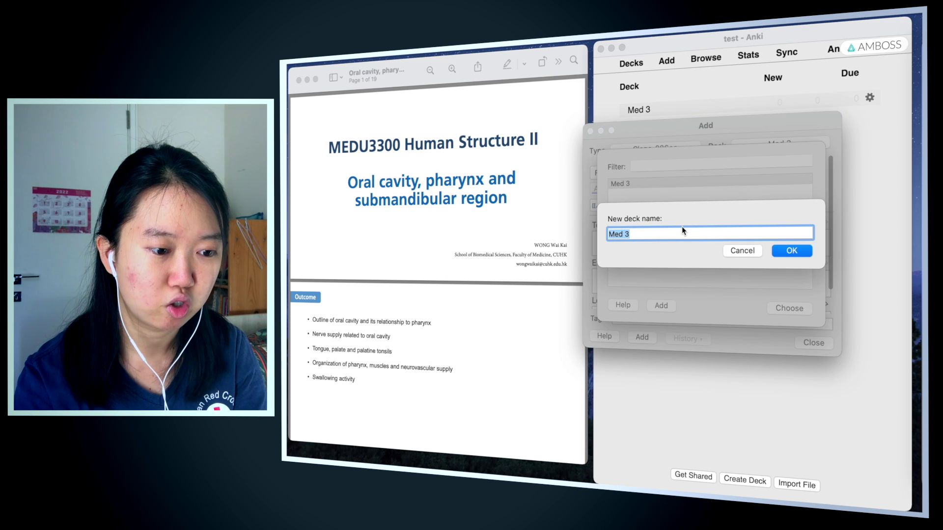
text(HUS)
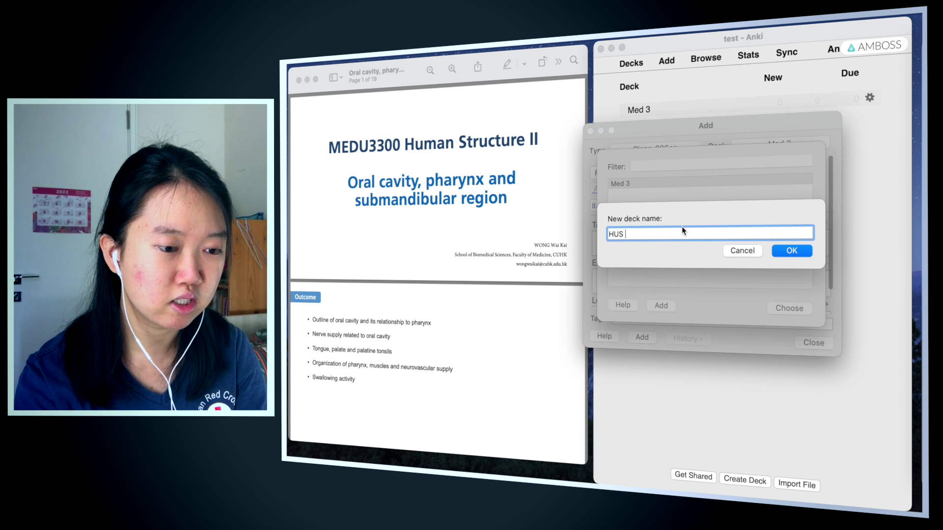
key(Return)
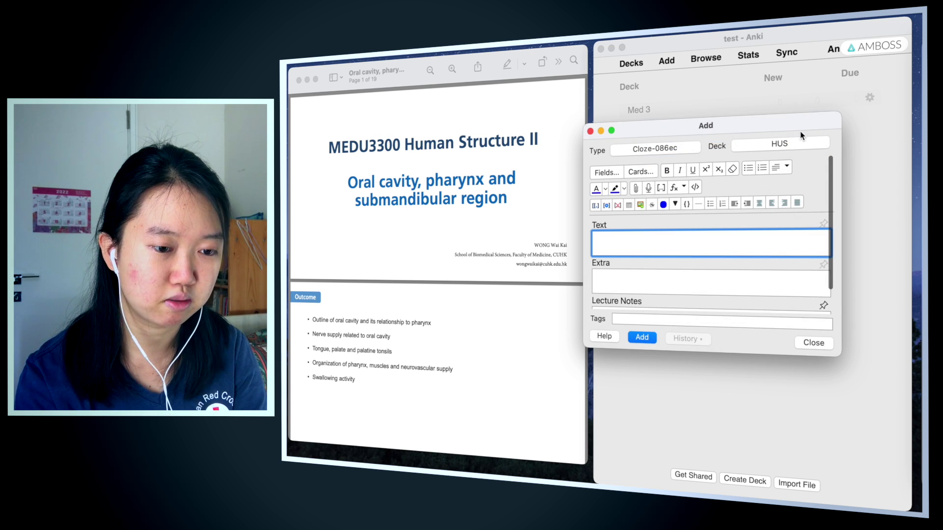
Create a Neck subdeck under HUS and view the HUS deck
click(800, 143)
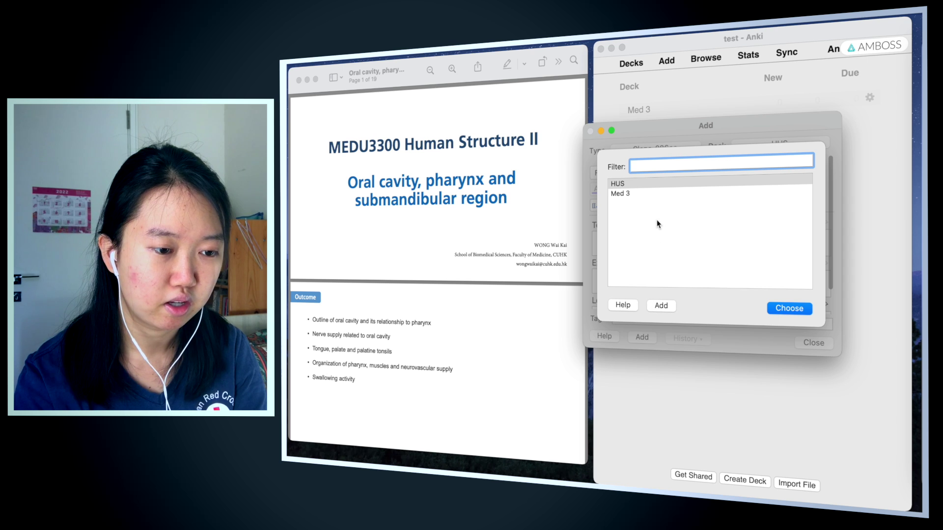
click(661, 307)
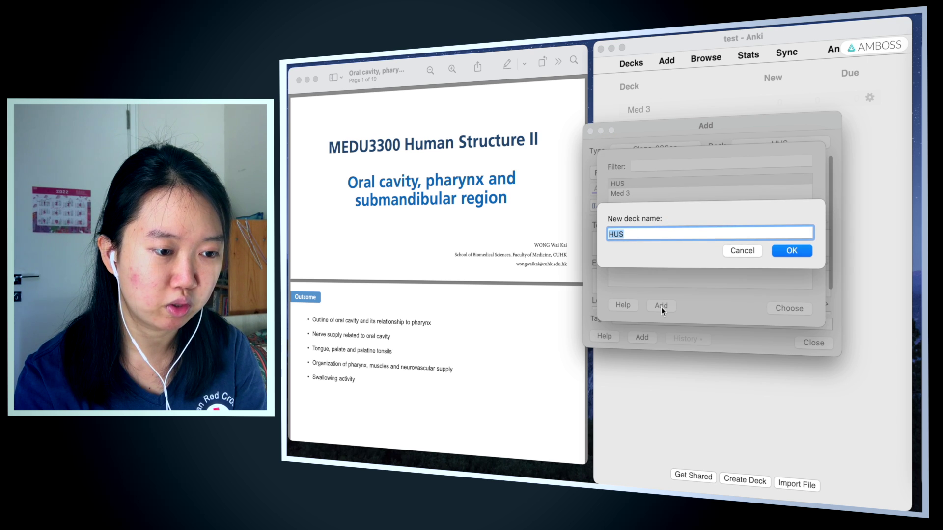
text(Neck)
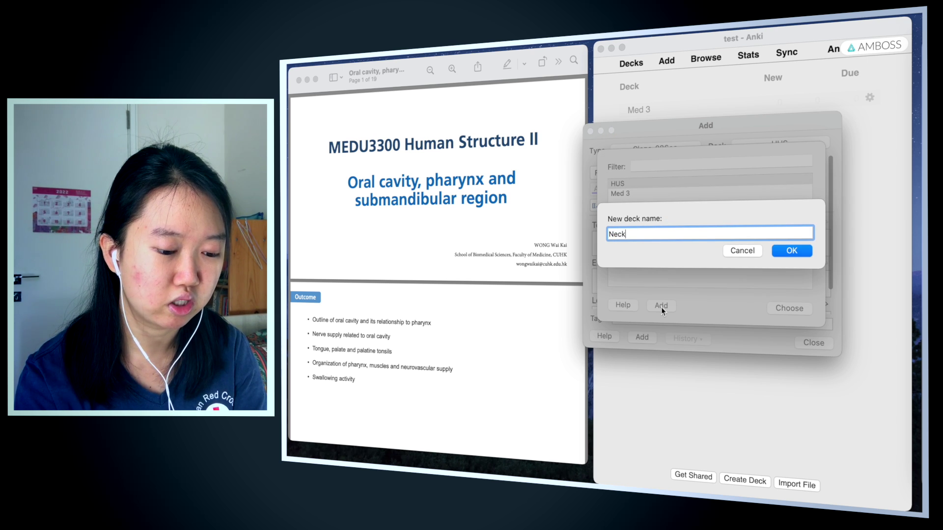
key(Return)
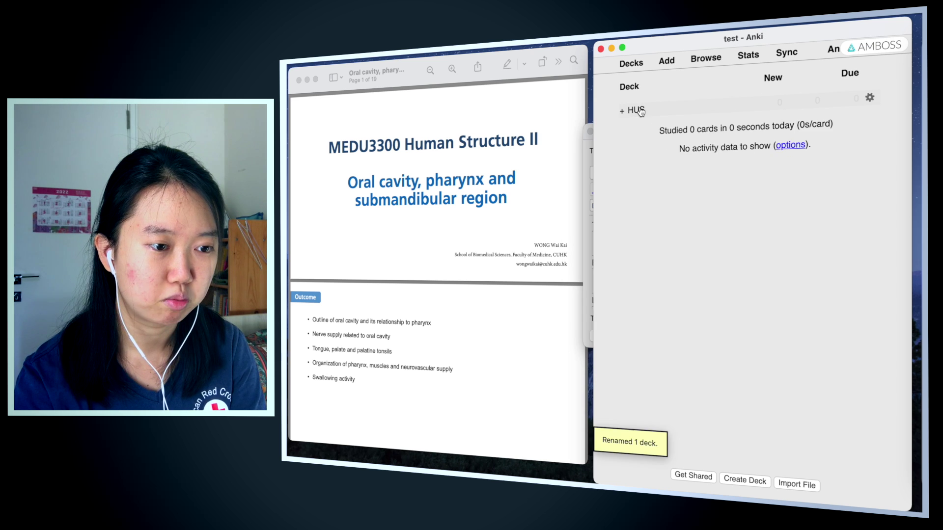
click(617, 108)
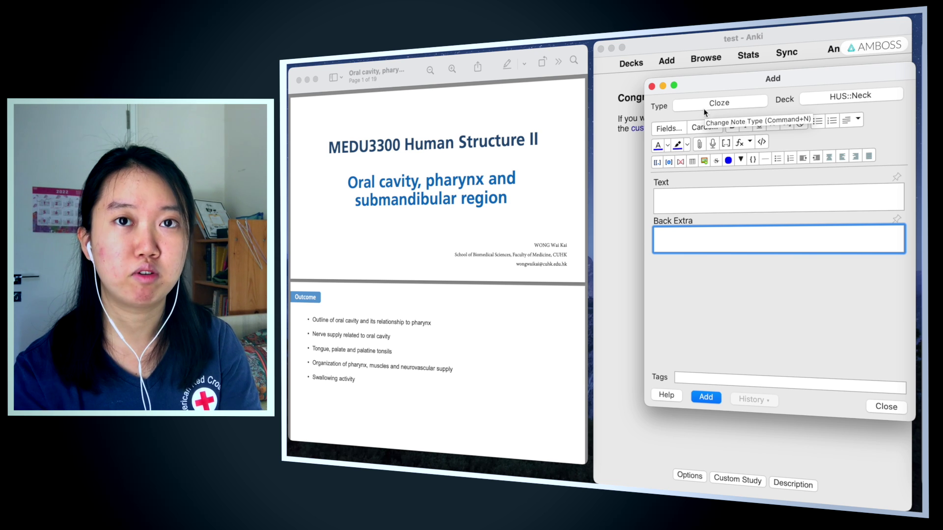
Add a field named 'Lecture notes' to the Cloze note type and save the field list
click(675, 129)
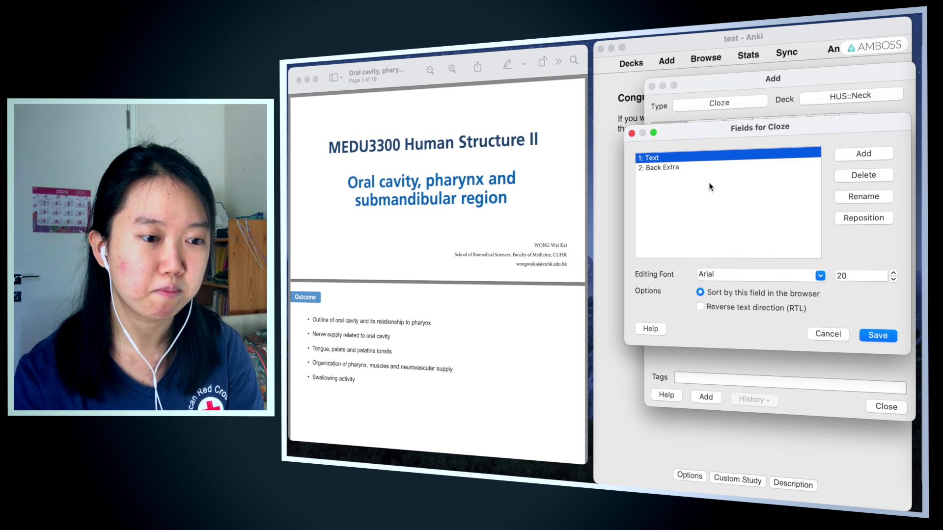
click(849, 157)
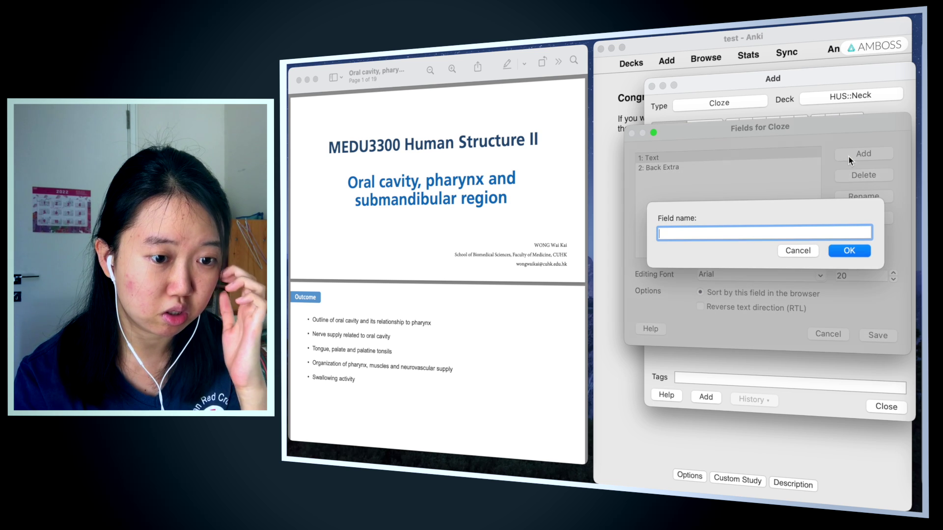
text(Lecture sli)
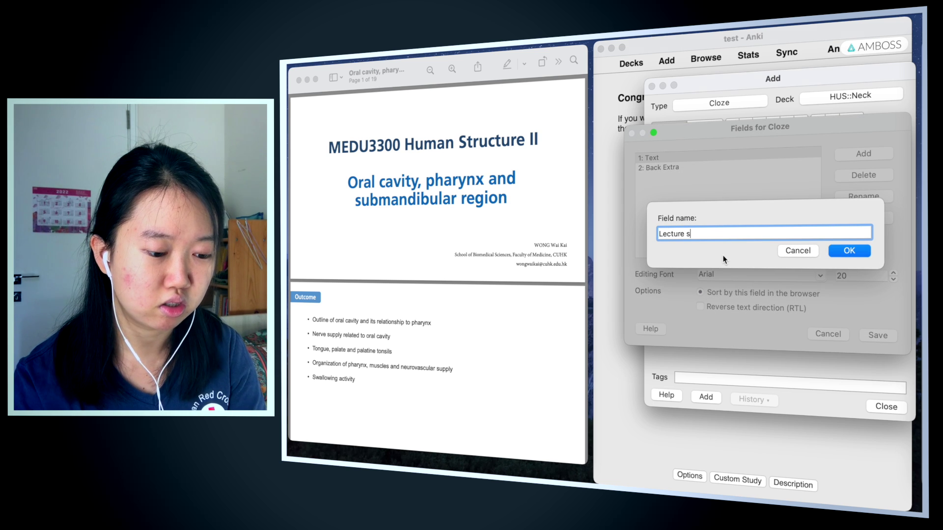
key(BackSpace)
key(BackSpace)
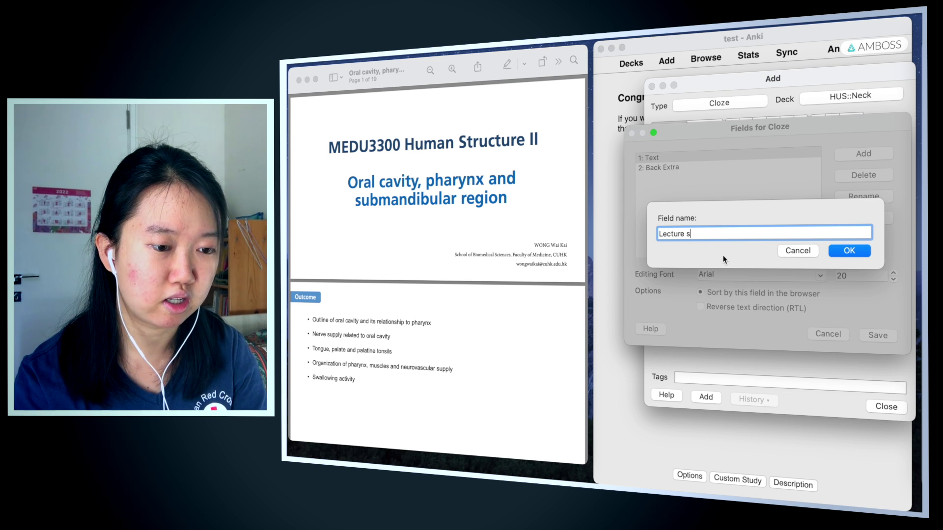
text(notes)
key(Return)
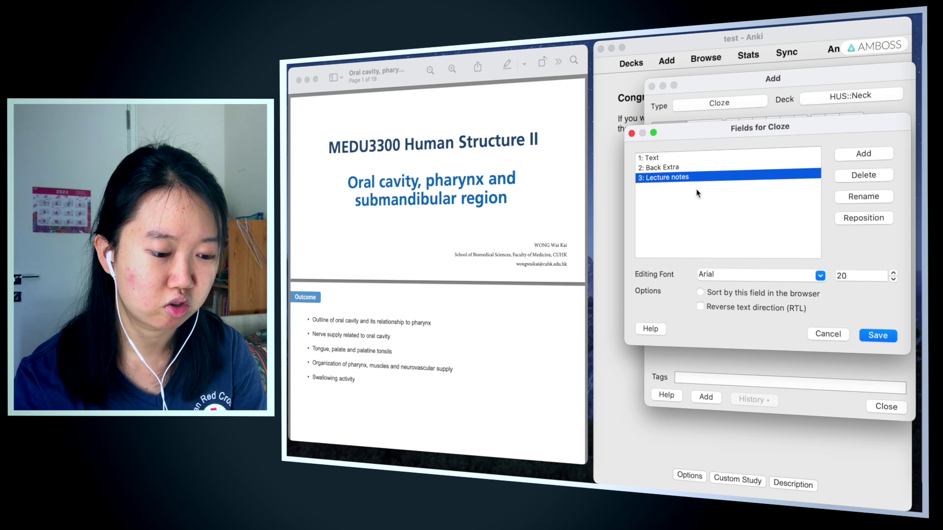
click(892, 337)
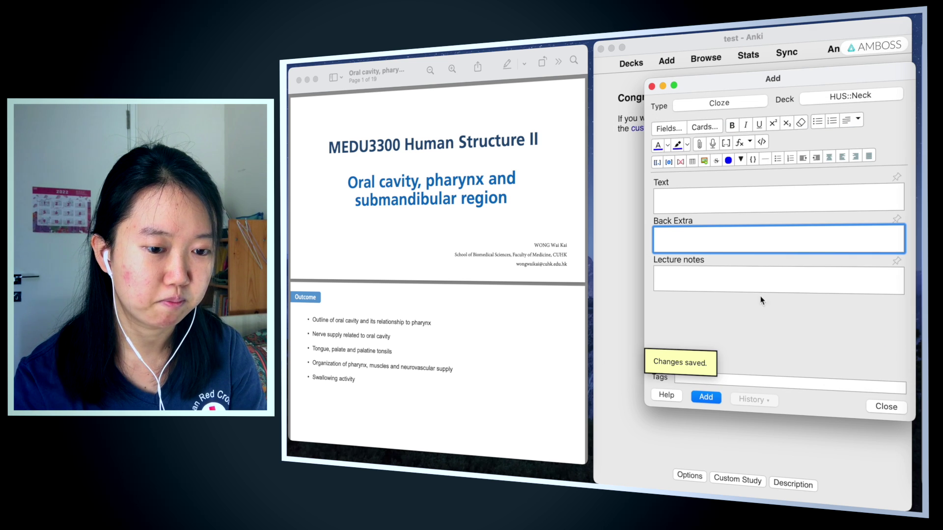
Screenshot the lecture's Outcome slide and paste it into the Lecture notes field
click(756, 197)
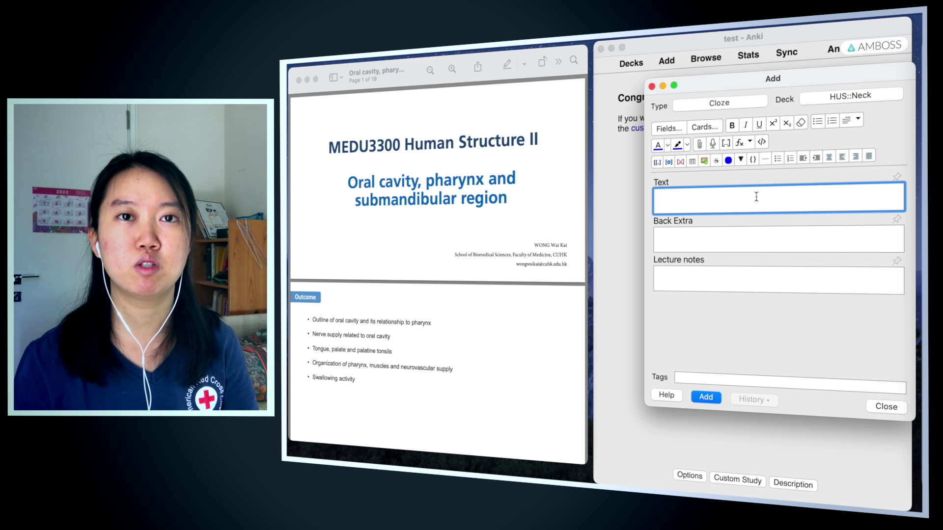
click(351, 278)
scroll(350, 278, down, 3)
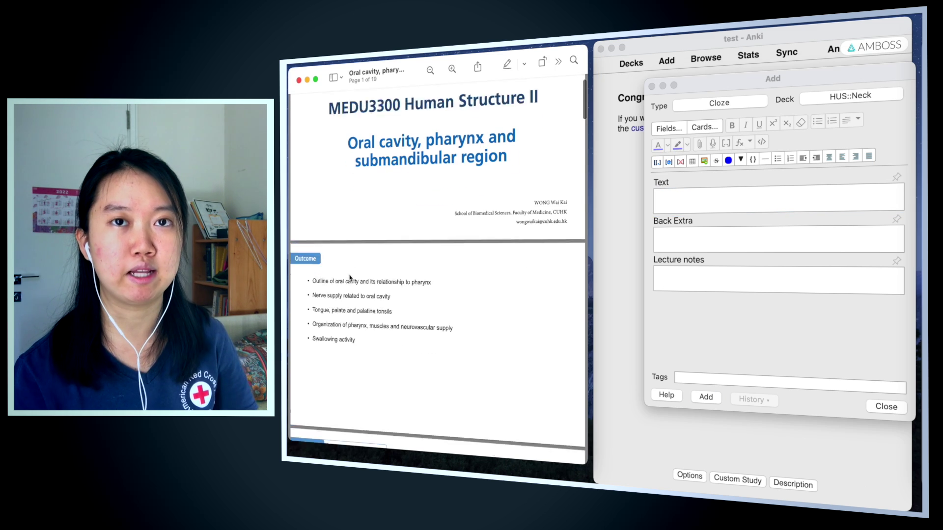
key(super+shift+4)
key(Escape)
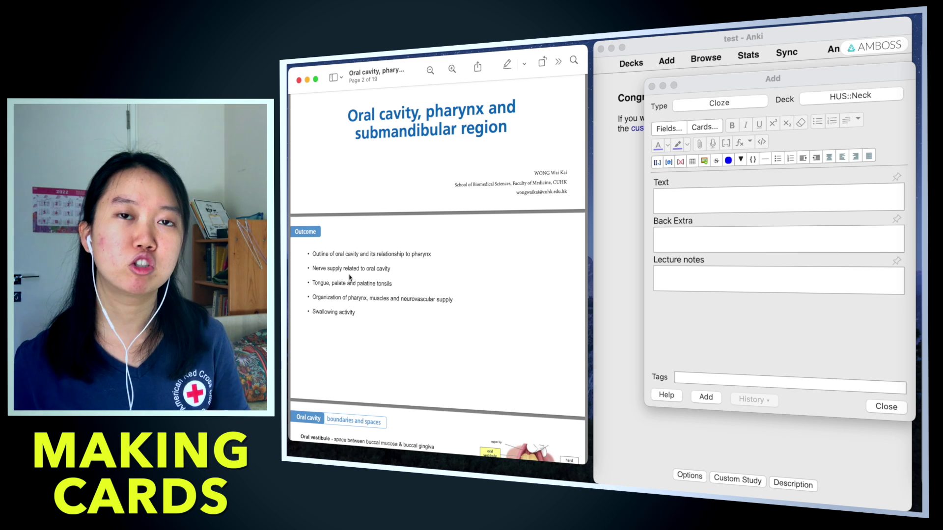
key(super+shift+4)
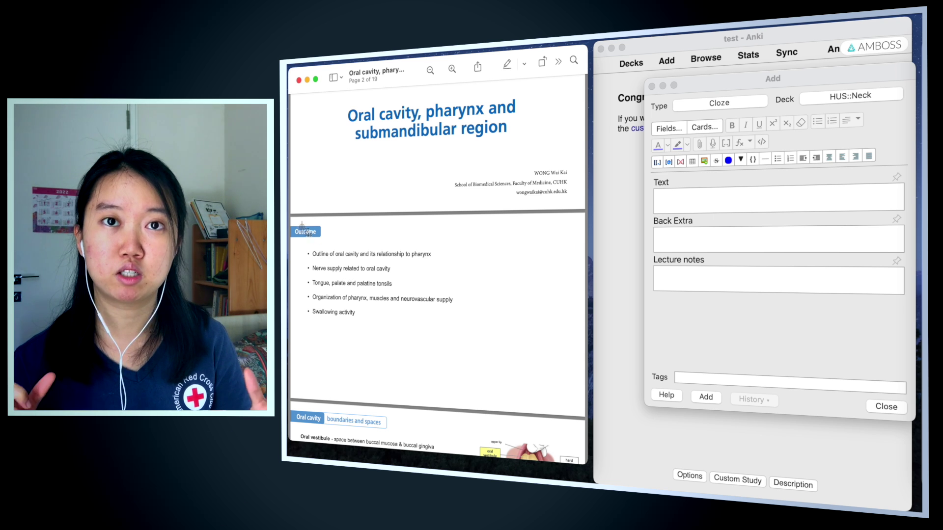
drag(292, 224, 484, 335)
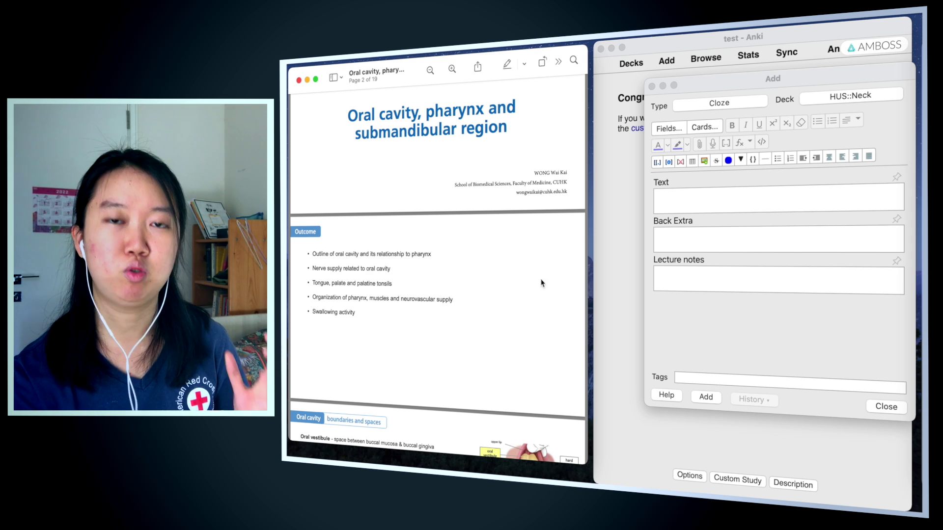
click(667, 273)
key(super+v)
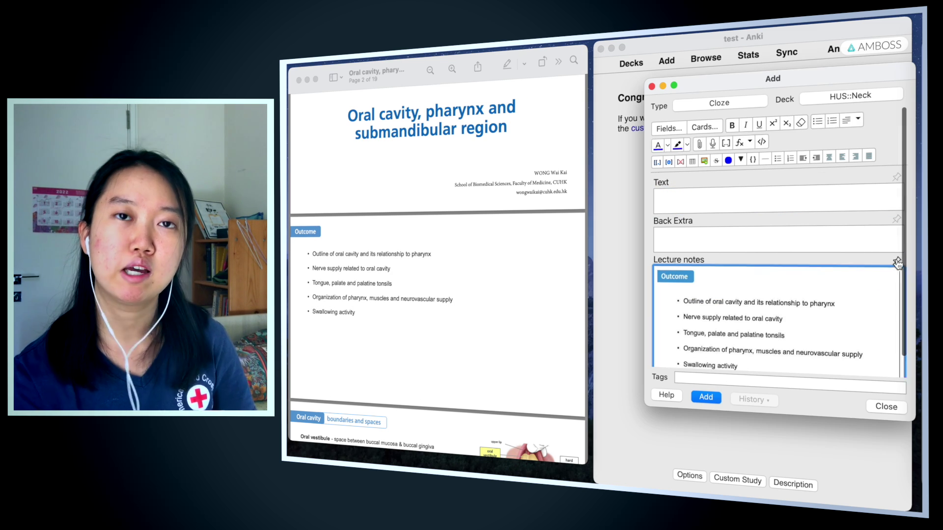
scroll(897, 263, down, 1)
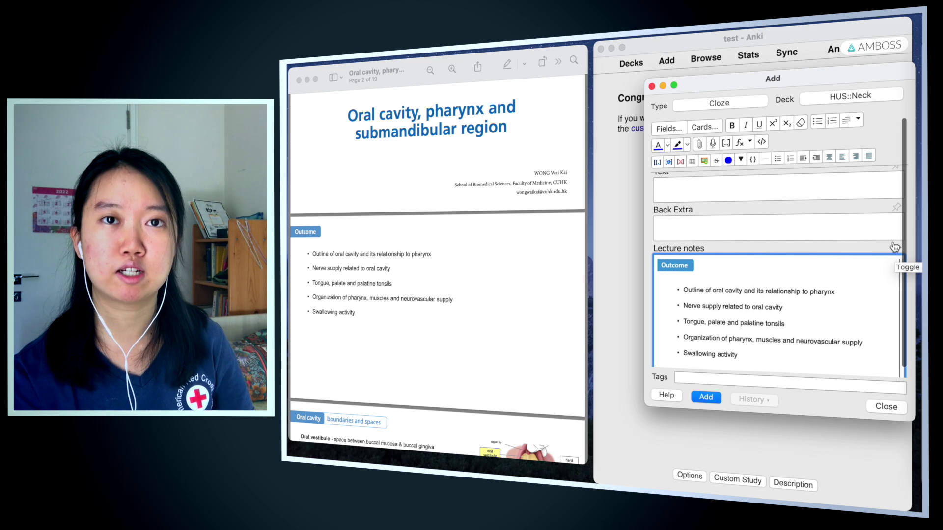
click(767, 382)
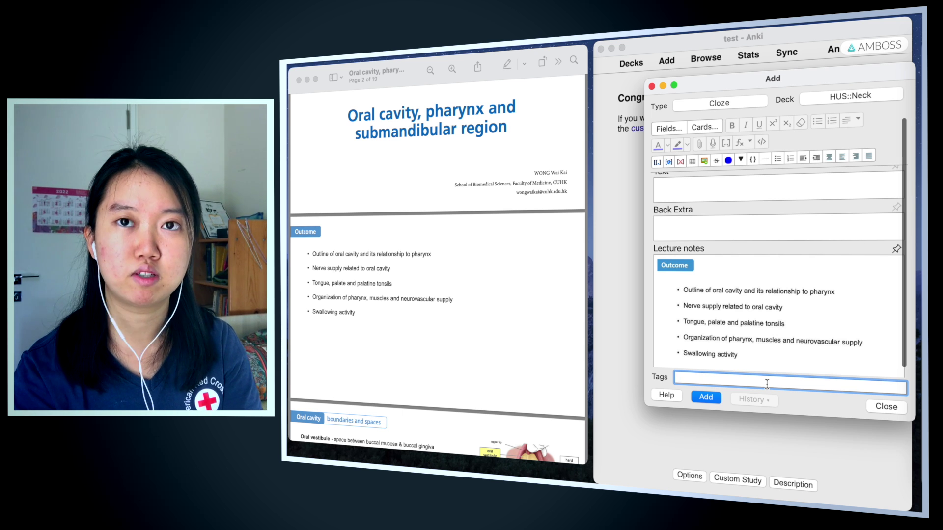
Enter the tag Med3::HUS2::01_H&N::08_Oral_cavity_pharynx_and_submandibular_region on the note
text(Med3)
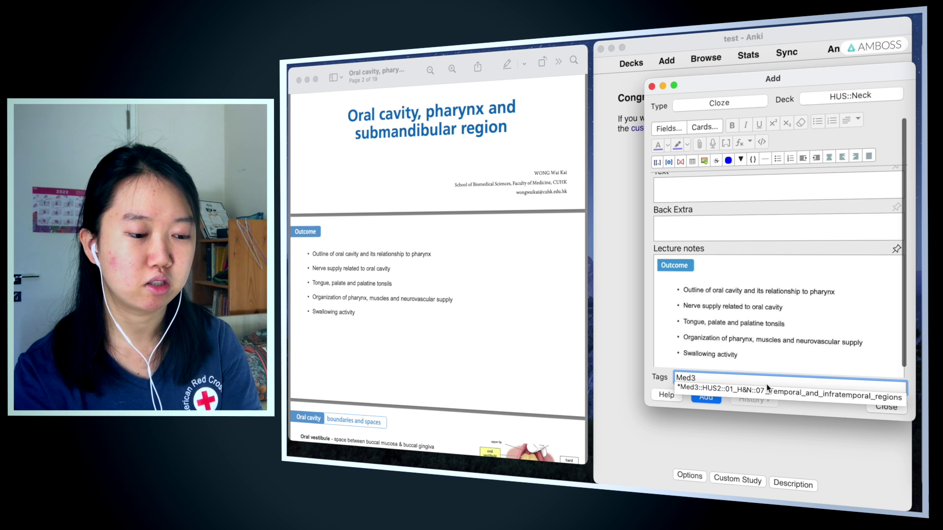
text(::H)
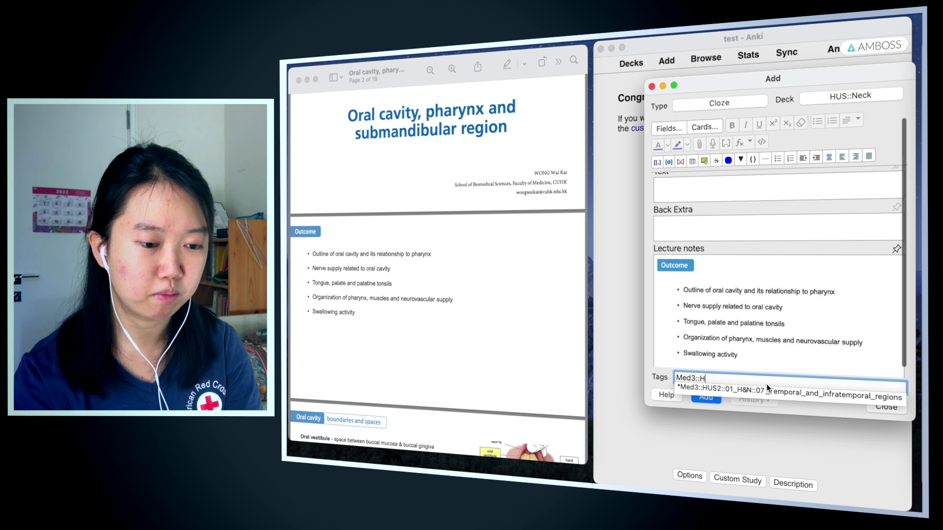
text(US2::)
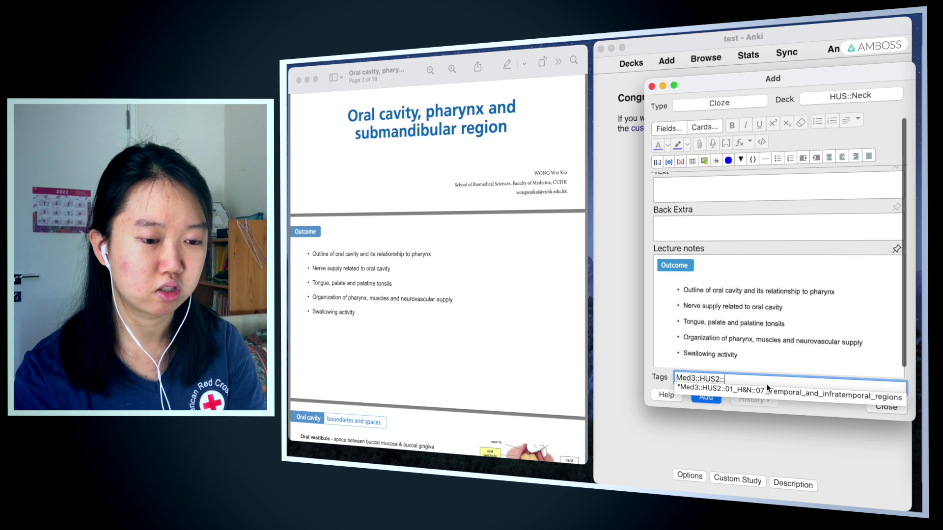
text(01)
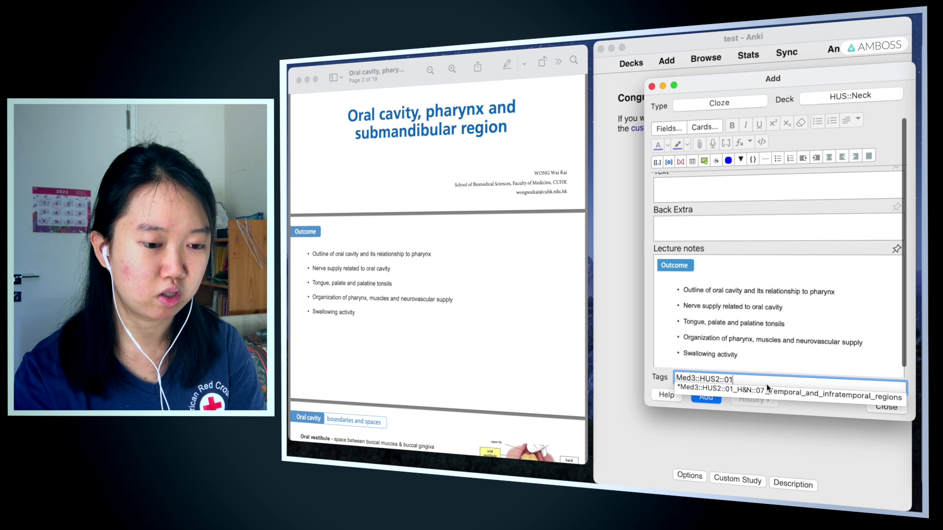
text(_H)
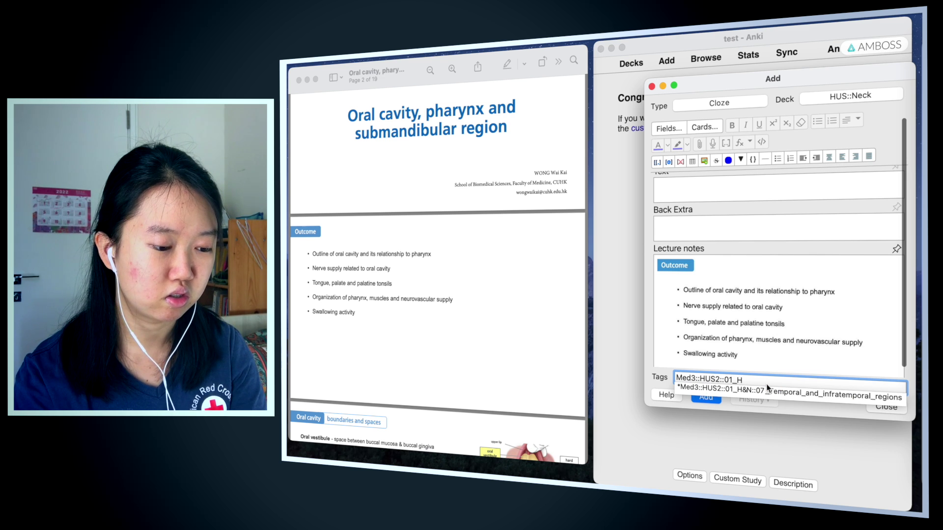
text(&N::)
scroll(506, 288, up, 3)
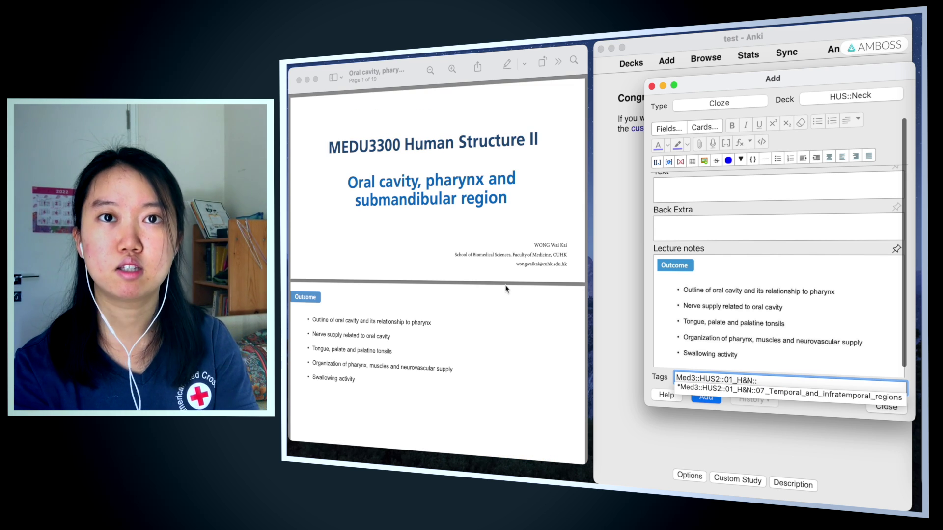
text(08_)
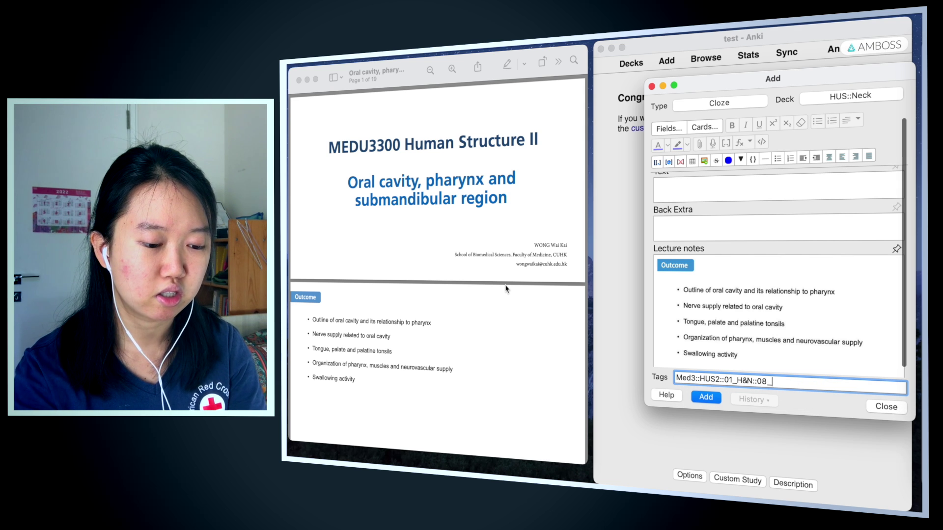
text(Oral)
key(BackSpace)
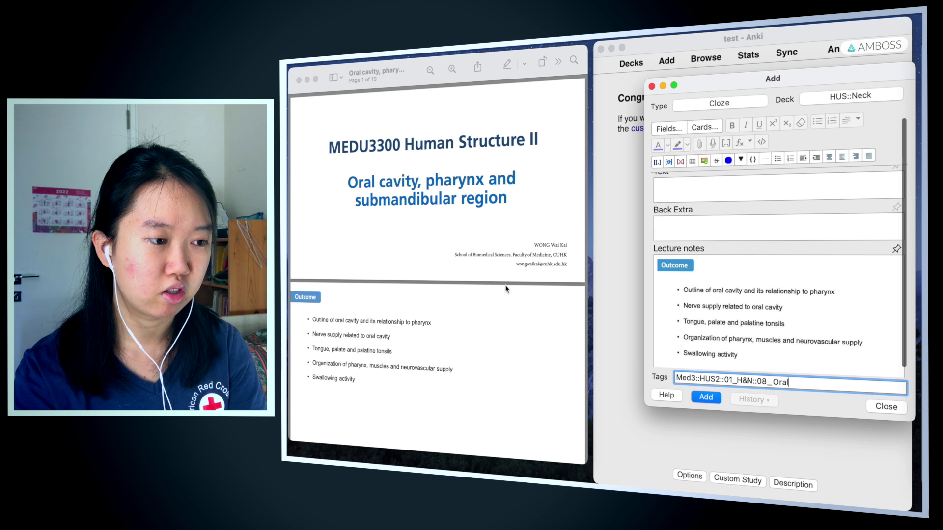
text(_c)
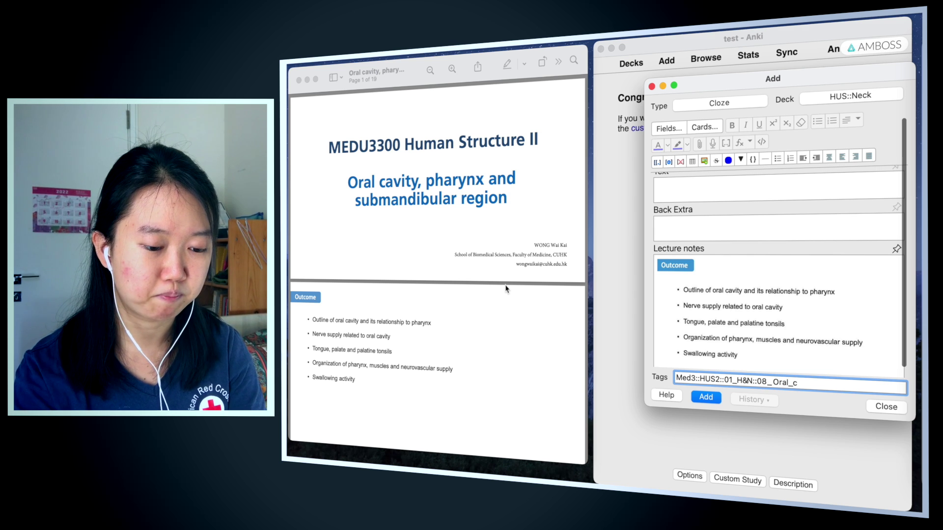
text(avity_pharynx_and_submandibular_region)
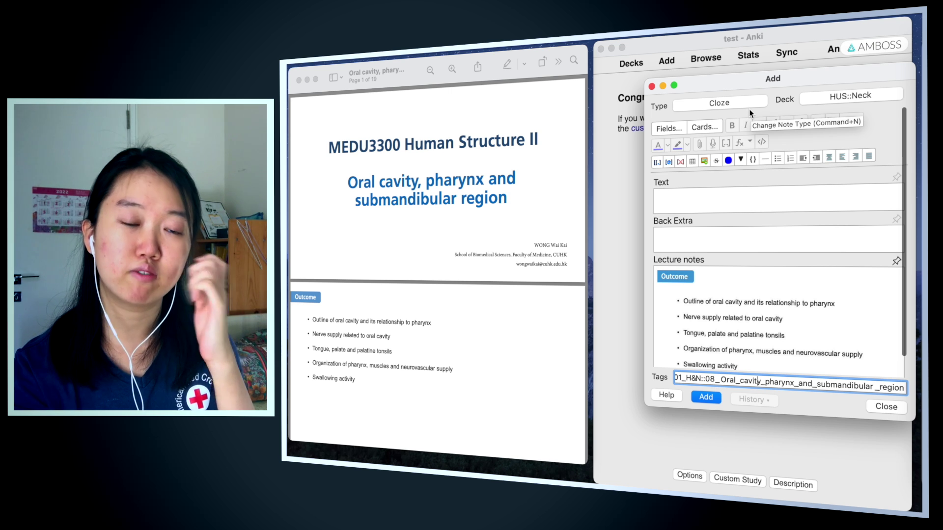
scroll(391, 199, down, 3)
scroll(391, 200, down, 5)
Scroll the lecture PDF to the 'Oral cavity – boundaries and spaces' slide
click(512, 161)
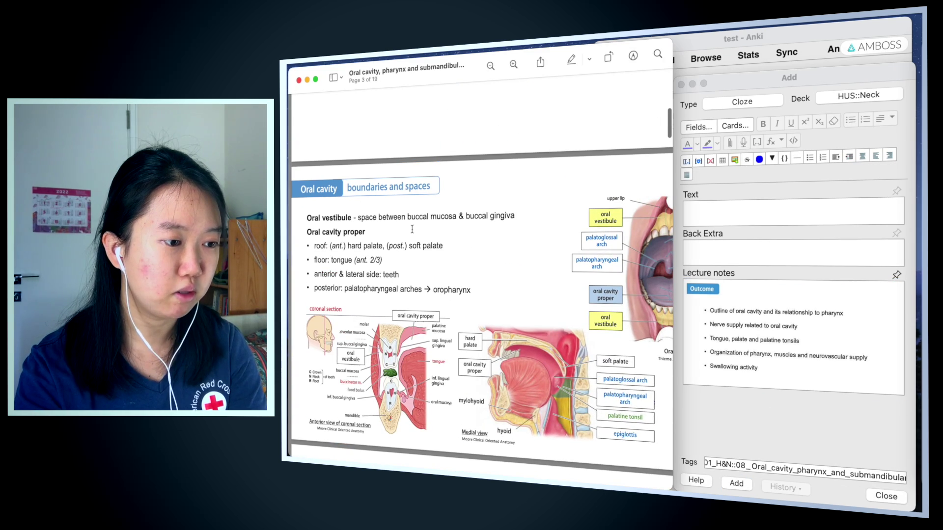
scroll(465, 261, right, 3)
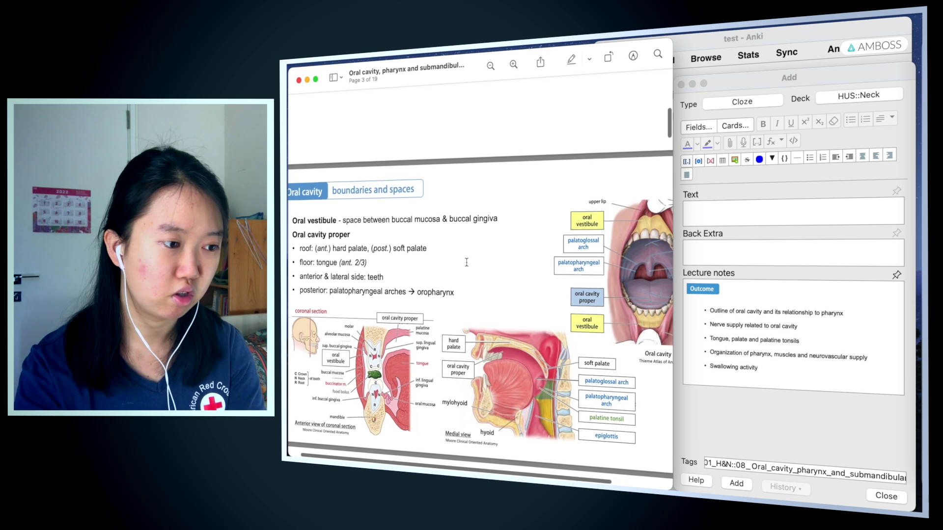
scroll(466, 262, left, 3)
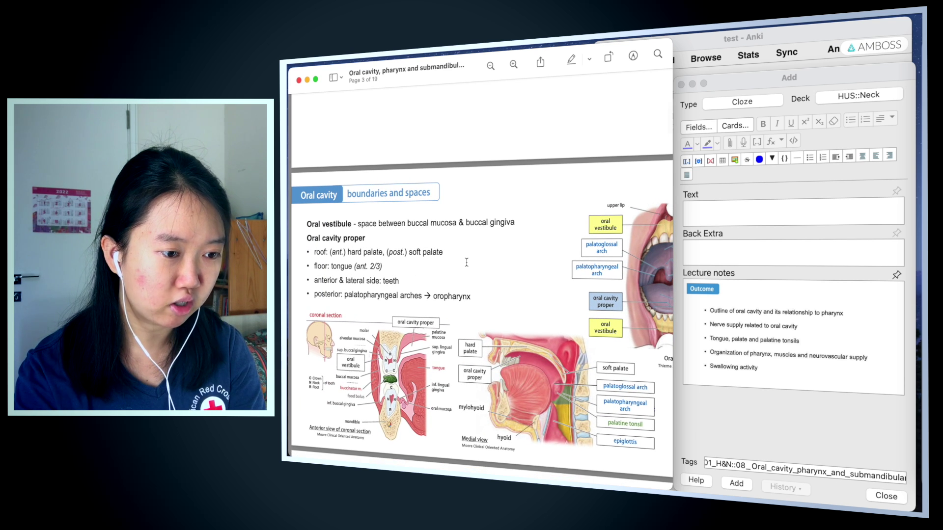
drag(306, 223, 363, 240)
click(406, 244)
scroll(406, 243, right, 3)
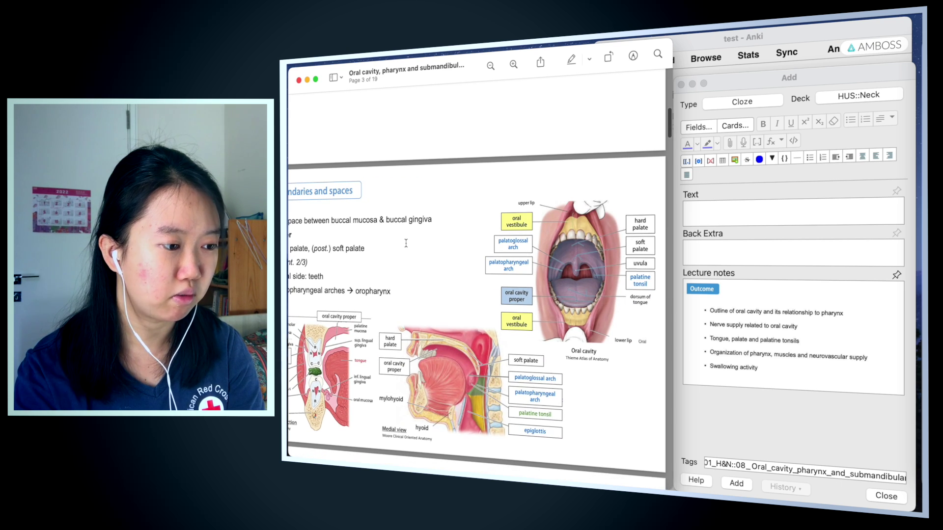
scroll(406, 243, left, 3)
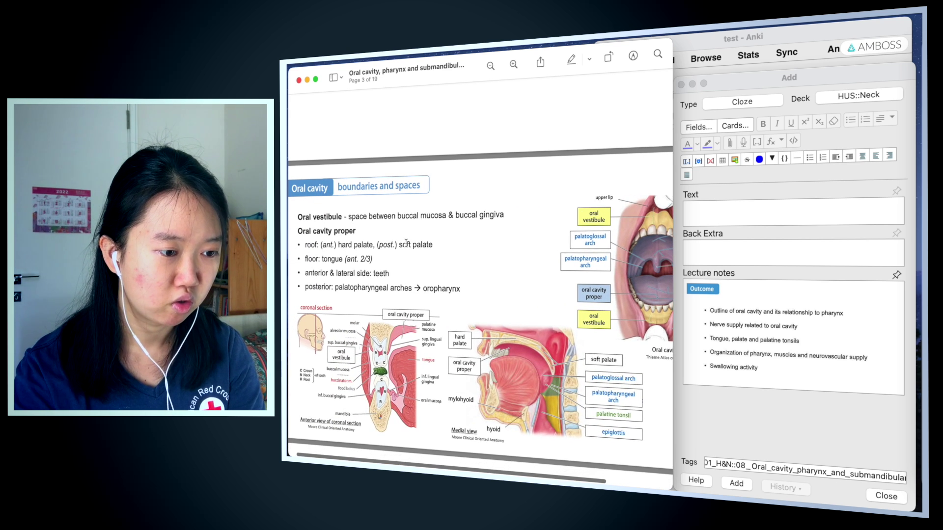
scroll(413, 228, down, 2)
scroll(418, 216, right, 2)
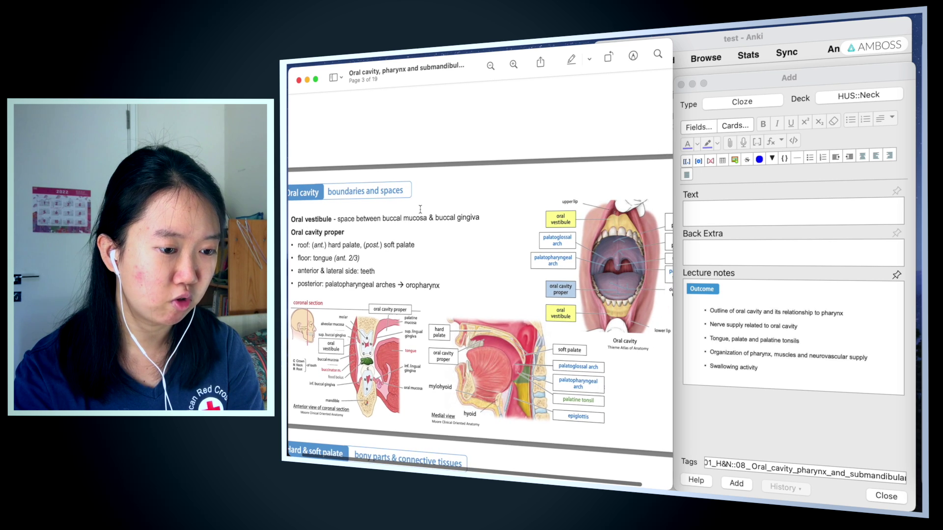
scroll(420, 209, down, 2)
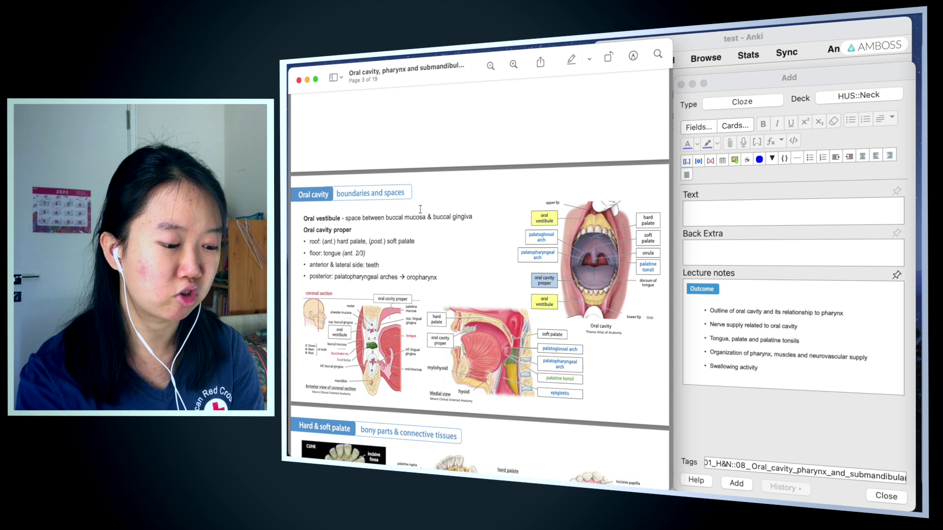
Capture that slide and paste it at the top of the Lecture notes field
key(super+shift+4)
drag(293, 181, 687, 426)
click(807, 304)
key(super+v)
scroll(808, 285, down, 3)
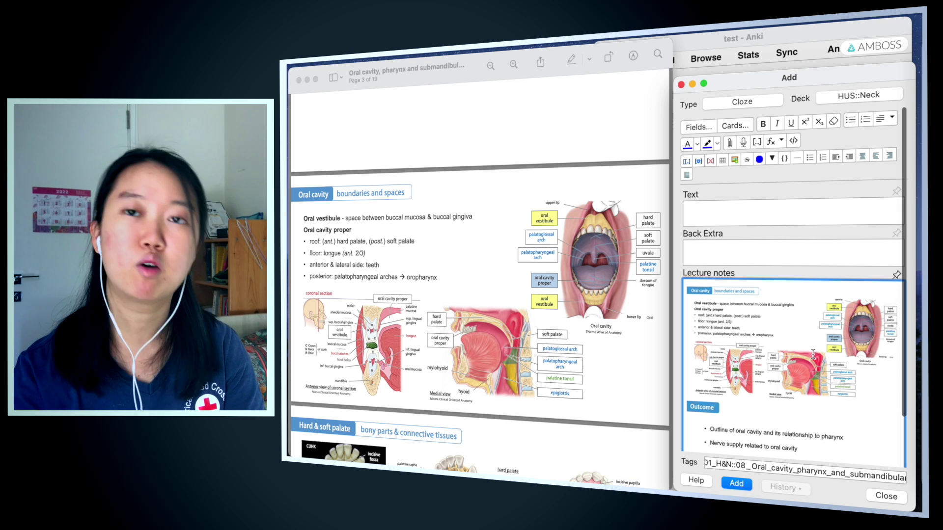
Read through the page 3 slide in Preview, checking the buccal mucosa text
click(341, 203)
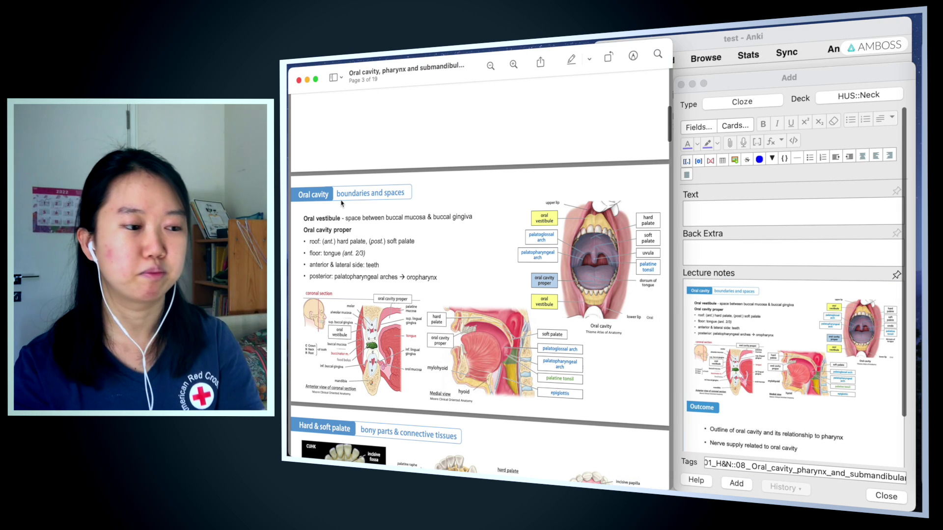
scroll(341, 203, up, 5)
drag(459, 135, 544, 136)
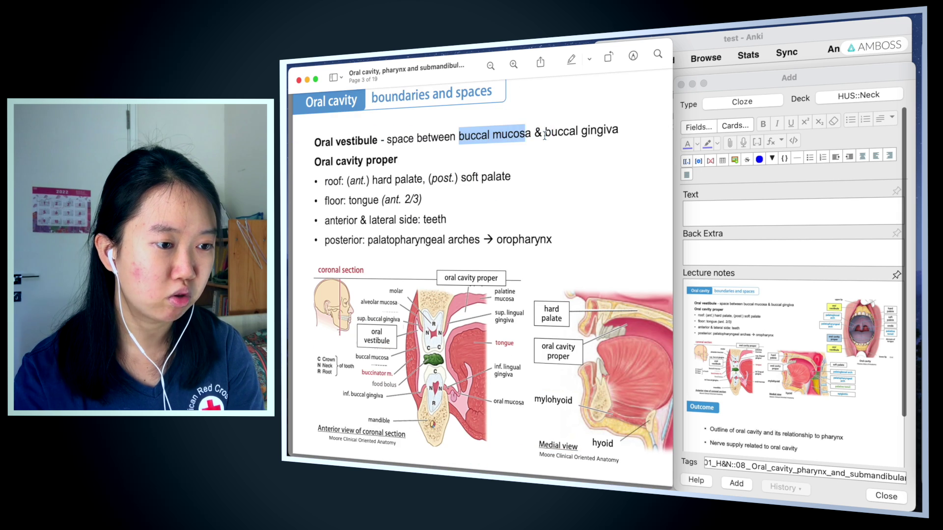
click(613, 217)
scroll(614, 217, down, 1)
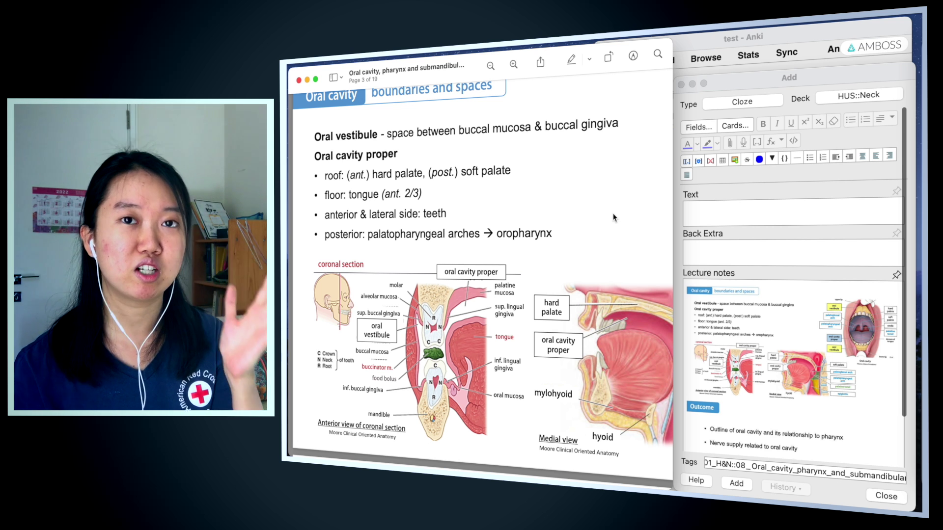
scroll(408, 295, down, 5)
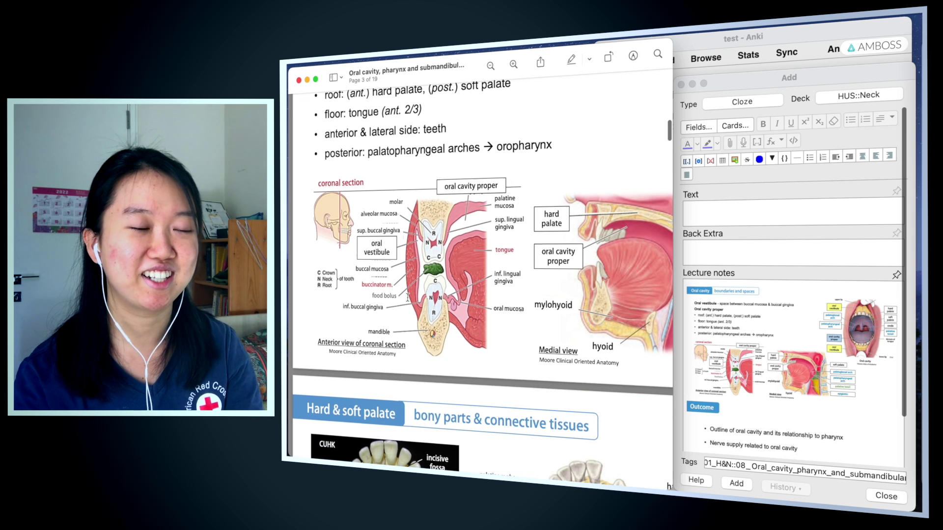
scroll(397, 295, up, 3)
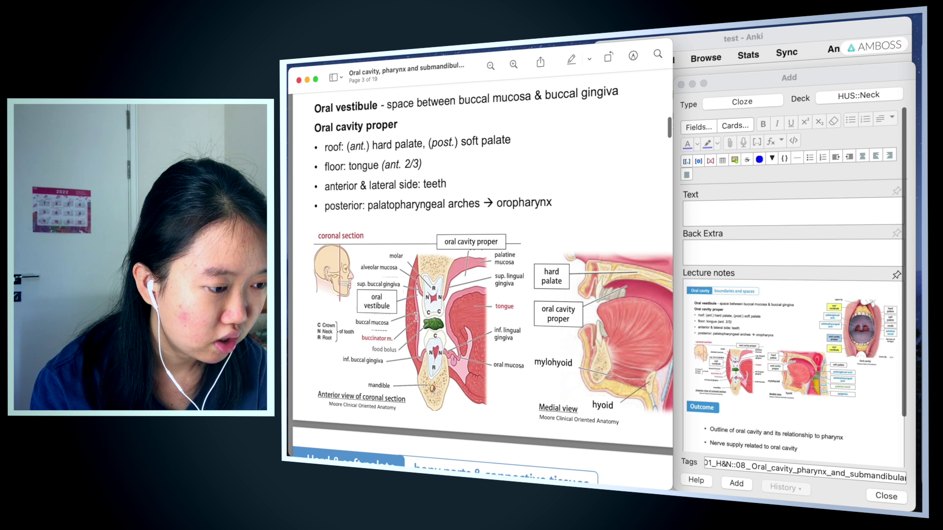
scroll(386, 290, up, 5)
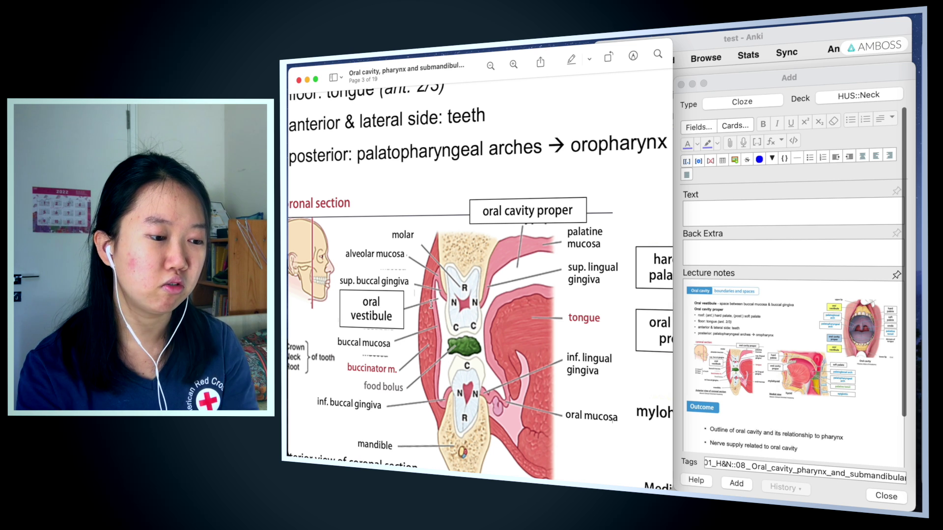
scroll(431, 305, down, 5)
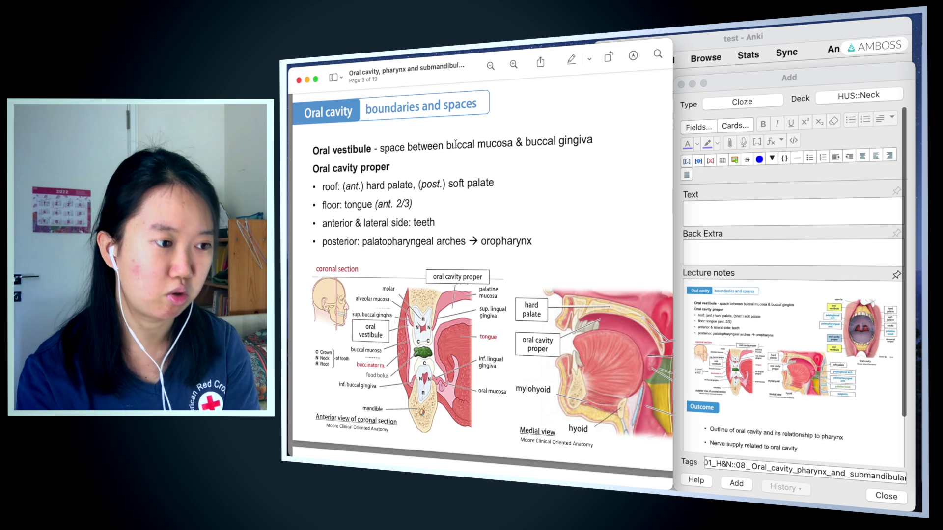
Re-check the buccal mucosa and buccal gingiva wording, keeping the slide beside the note
drag(447, 146, 596, 142)
click(533, 140)
click(598, 143)
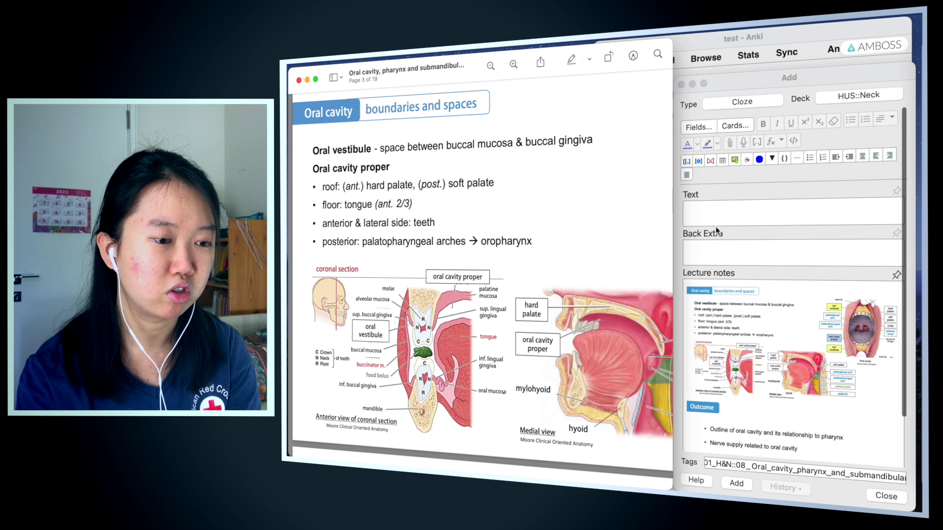
scroll(536, 194, right, 5)
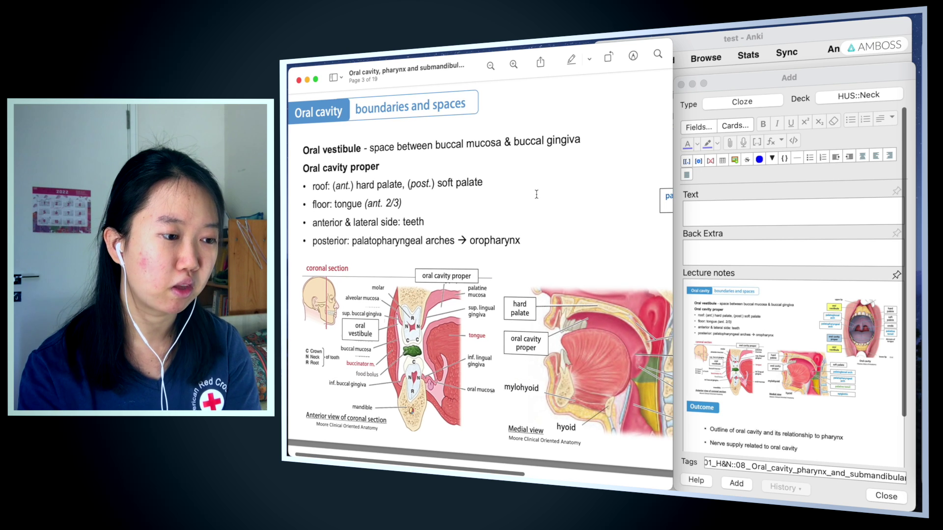
scroll(536, 194, right, 5)
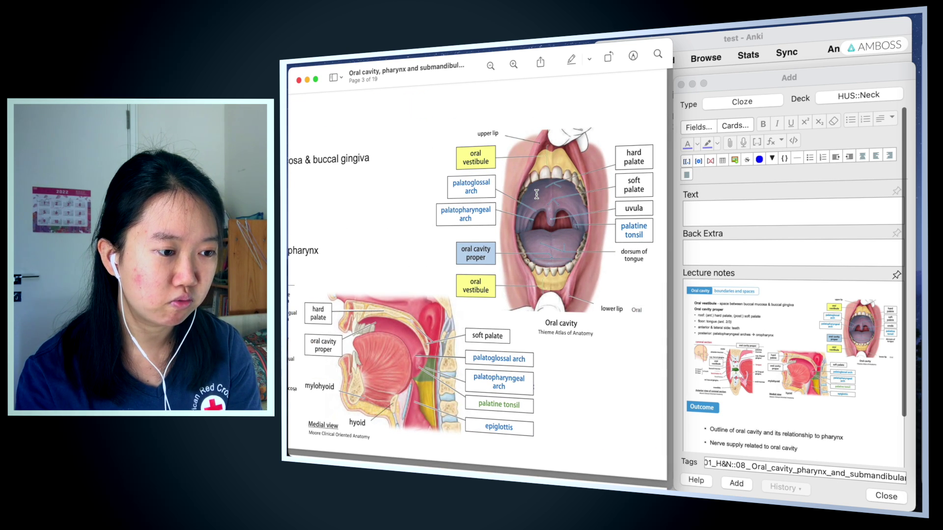
scroll(536, 194, left, 10)
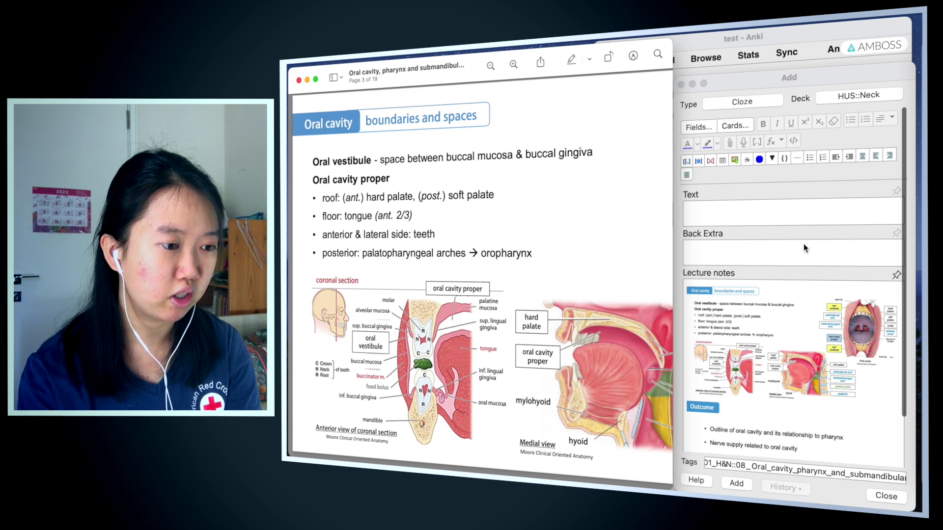
click(757, 202)
click(331, 131)
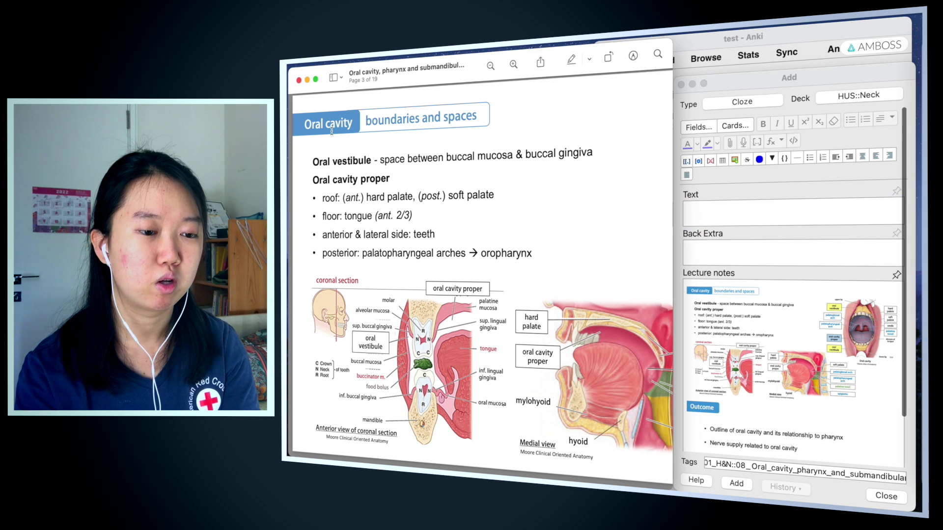
Replace the pasted slide text in Text with 'Oral Vestibule - space b/w buccal mucosa and buccal gingiva'
drag(313, 157, 538, 252)
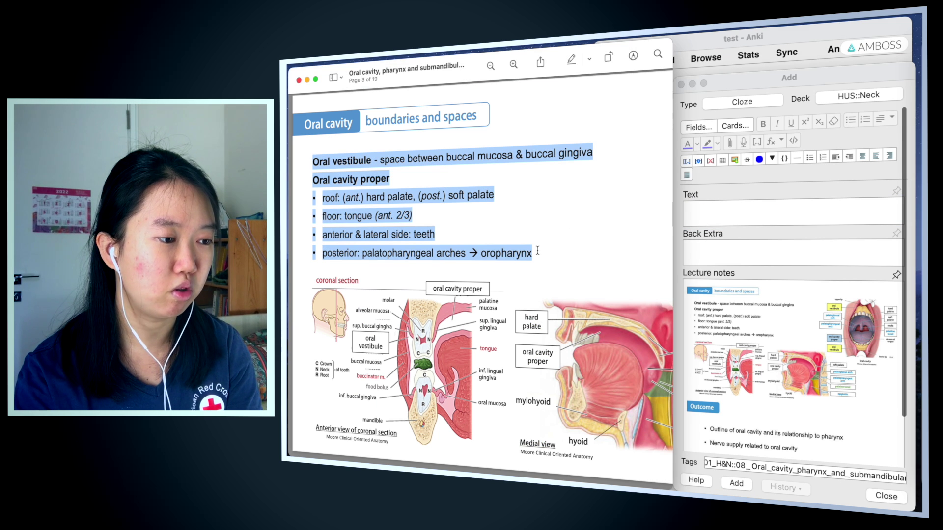
click(748, 217)
key(super+v)
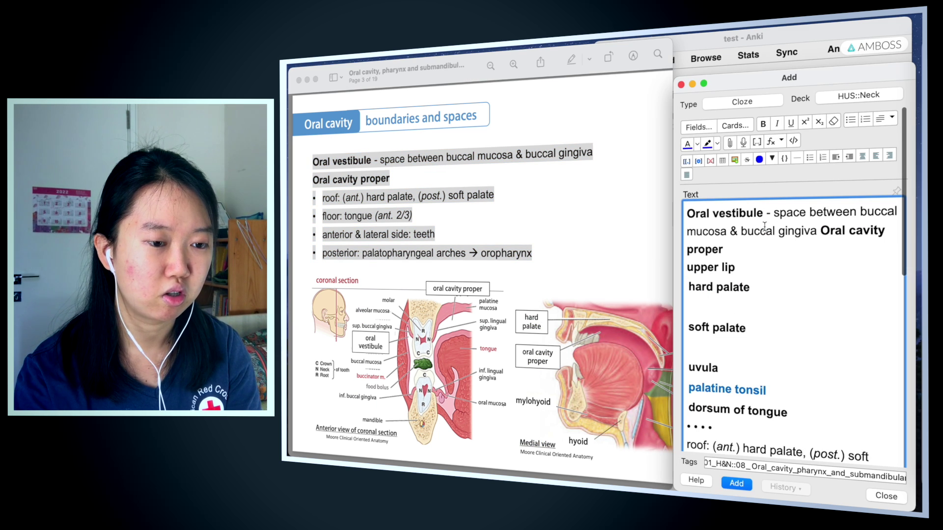
scroll(757, 309, down, 3)
key(super+a)
key(BackSpace)
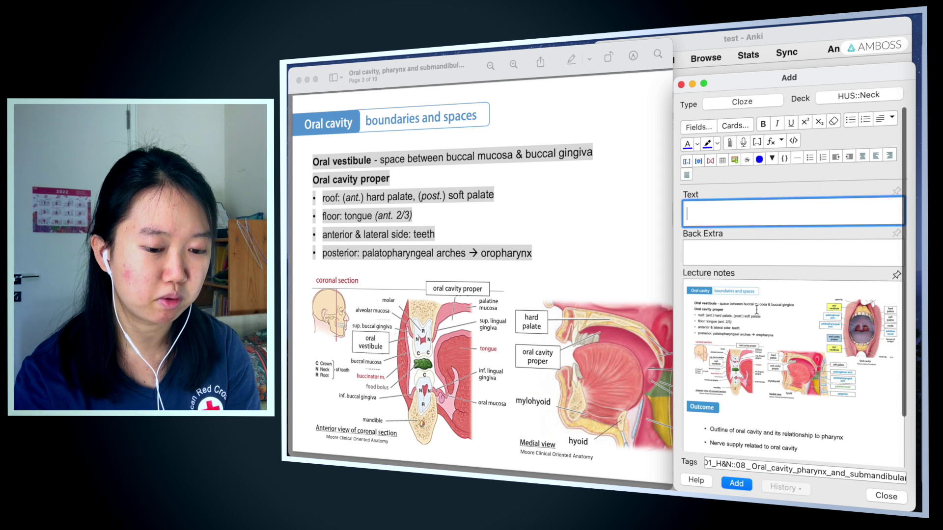
text(Oral Vestibule - space b/w buccal mucosa and buccal gingiva)
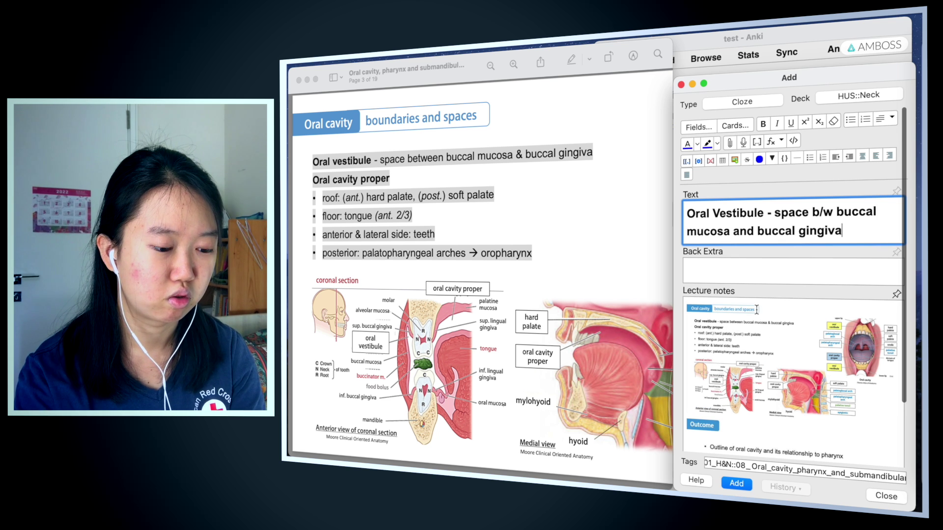
Unbold the definition so only the term Oral Vestibule stays bold
key(super+b)
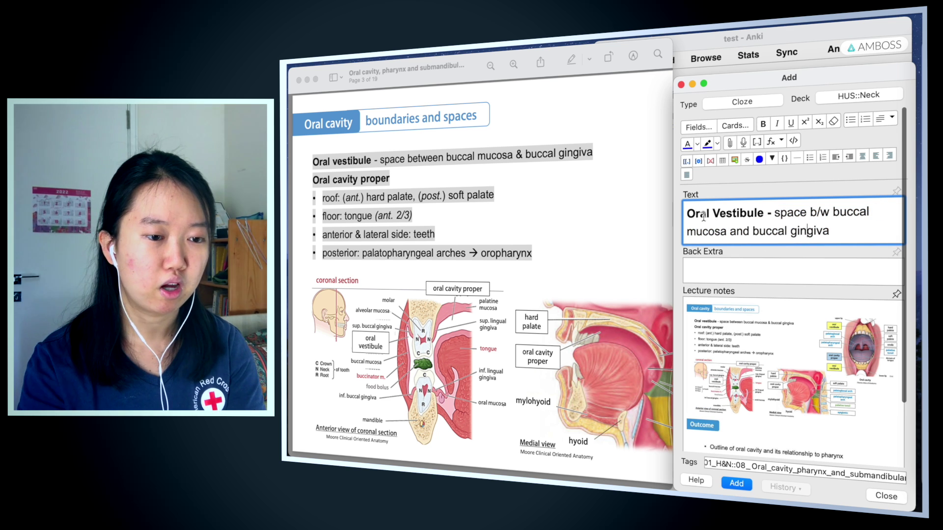
drag(687, 213, 764, 213)
key(Right)
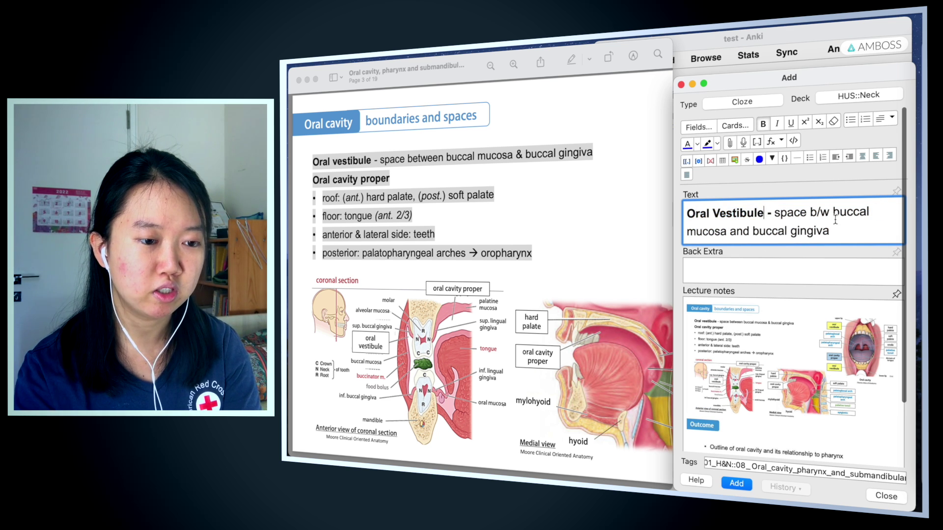
drag(833, 212, 727, 230)
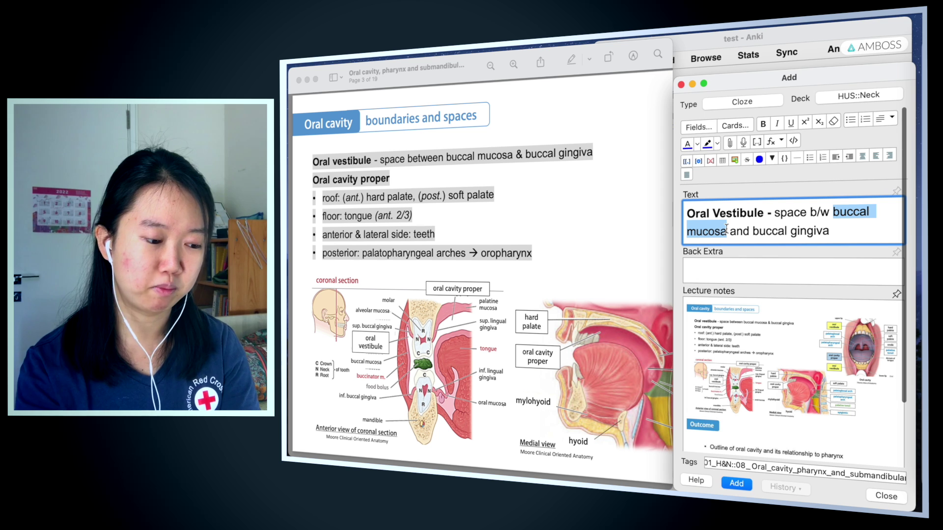
Make buccal mucosa and buccal gingiva cloze deletions
key(super+shift+c)
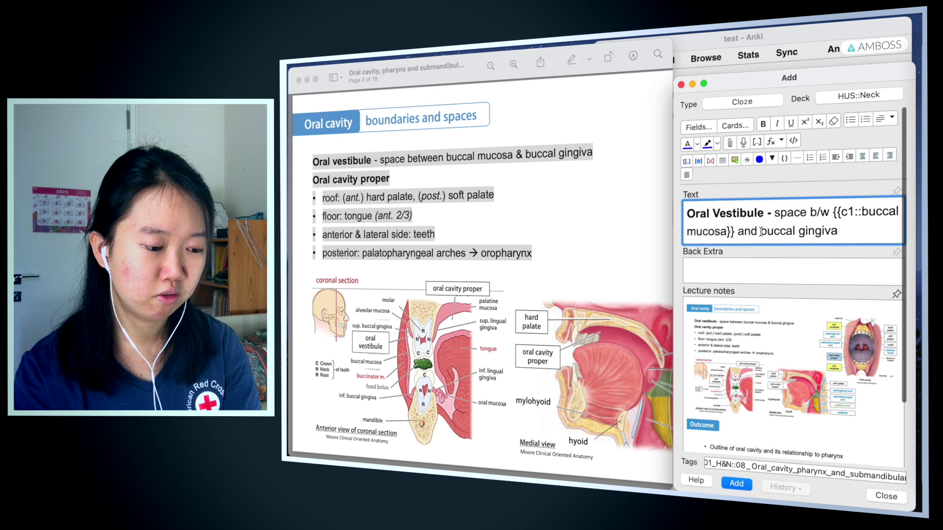
drag(760, 231, 841, 232)
key(super+shift+c)
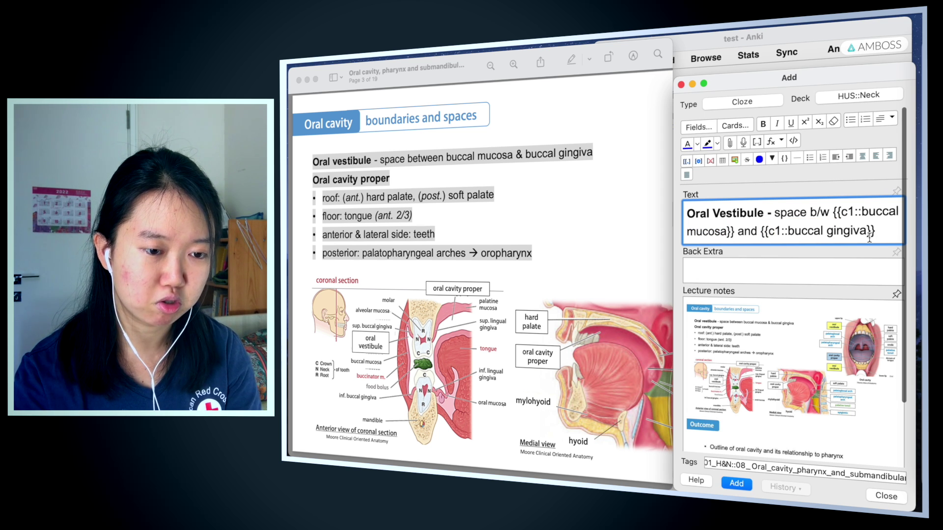
click(432, 166)
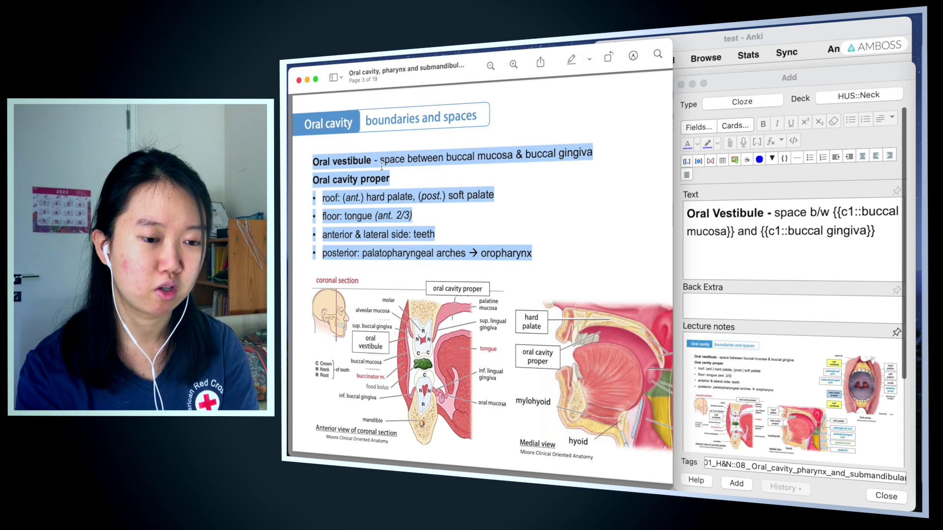
click(738, 268)
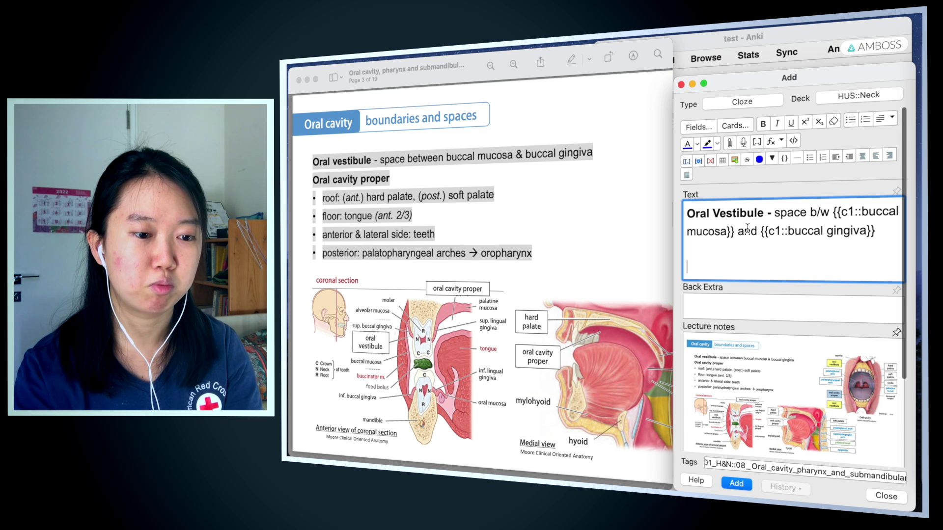
Add the 'Oral cavity proper -' subheading line to the note
text(Oral cavity)
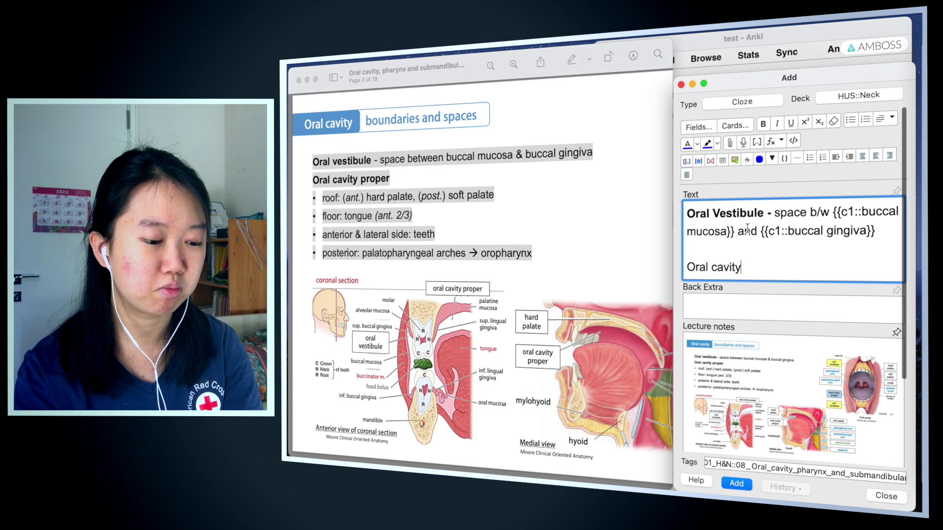
text( proper)
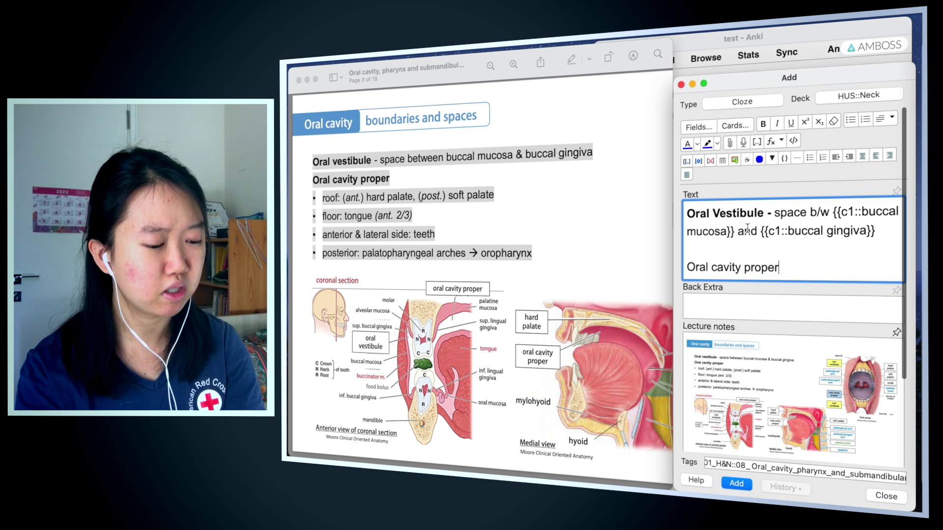
text( -)
click(584, 256)
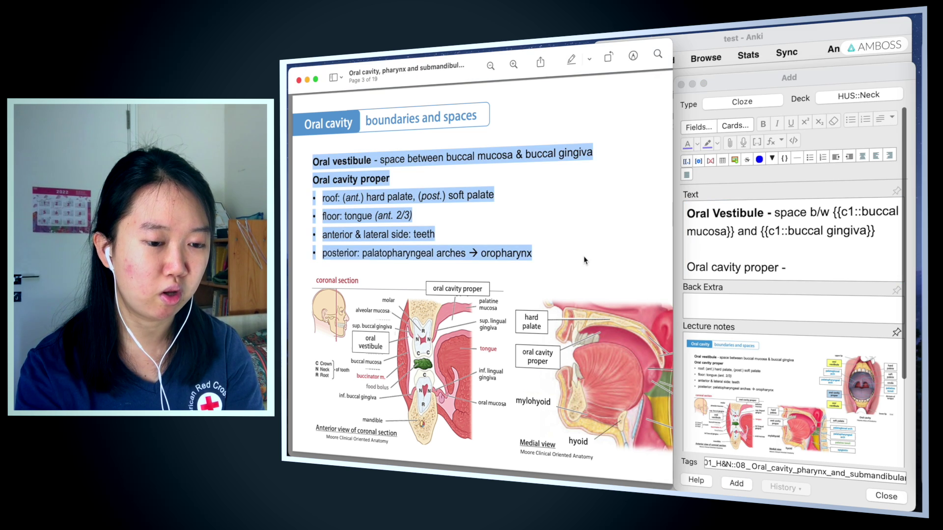
click(584, 255)
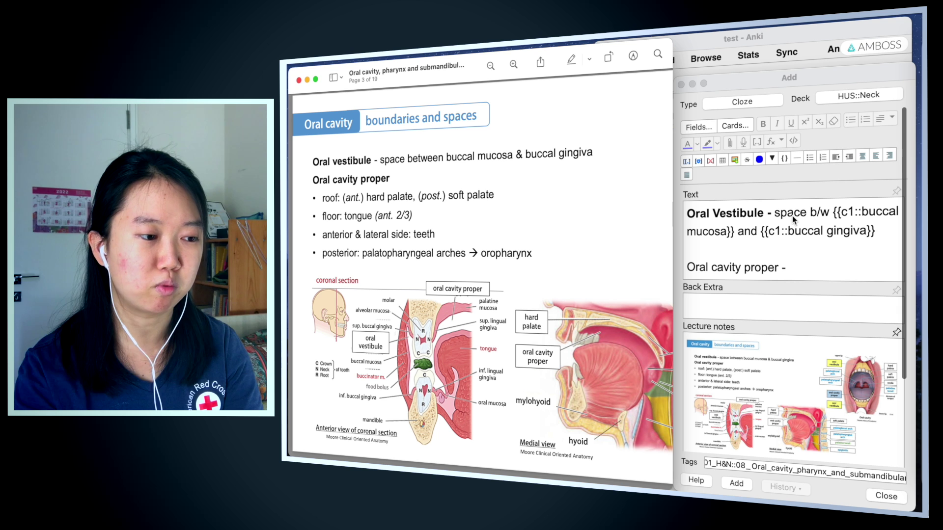
click(812, 268)
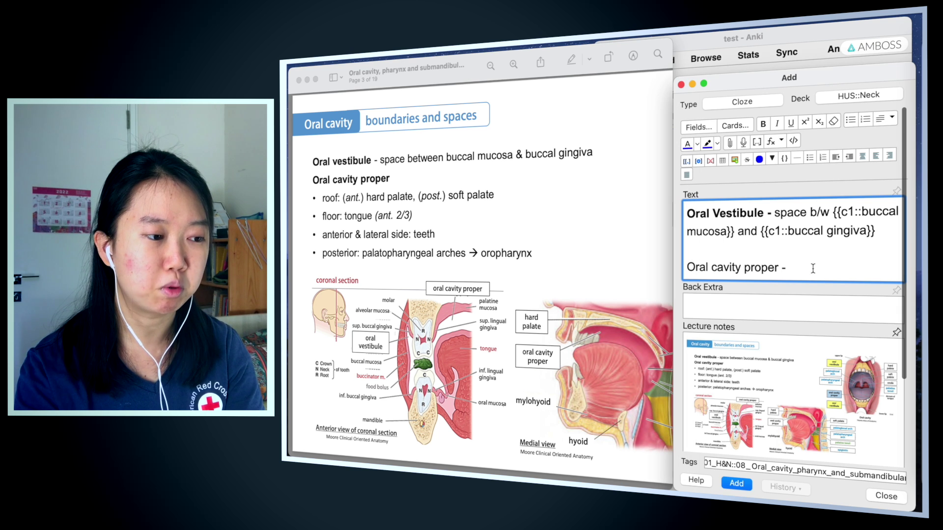
scroll(535, 227, right, 5)
scroll(535, 227, left, 5)
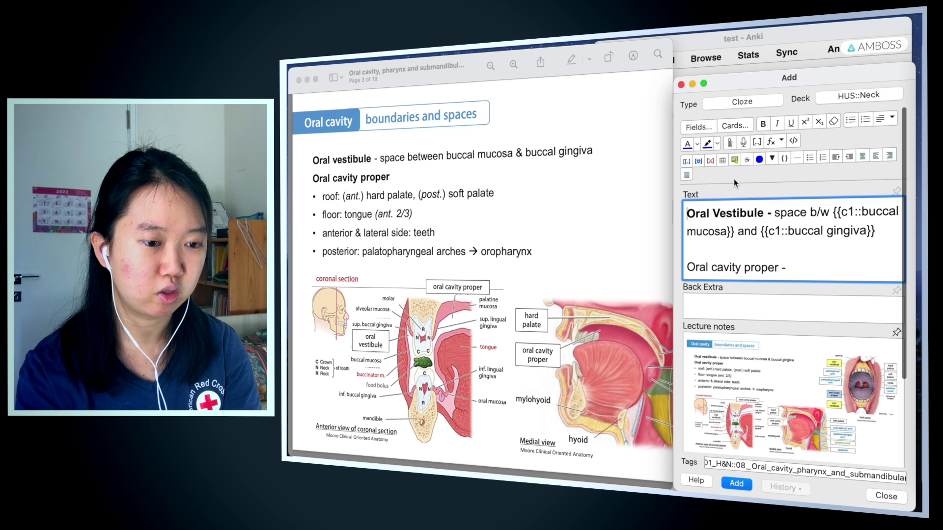
Insert the title line 'Oral cavity boundaries and spaces' at the top of the text
key(super+Up)
key(Return)
key(Up)
text(Oral cavity boundaries and spaces)
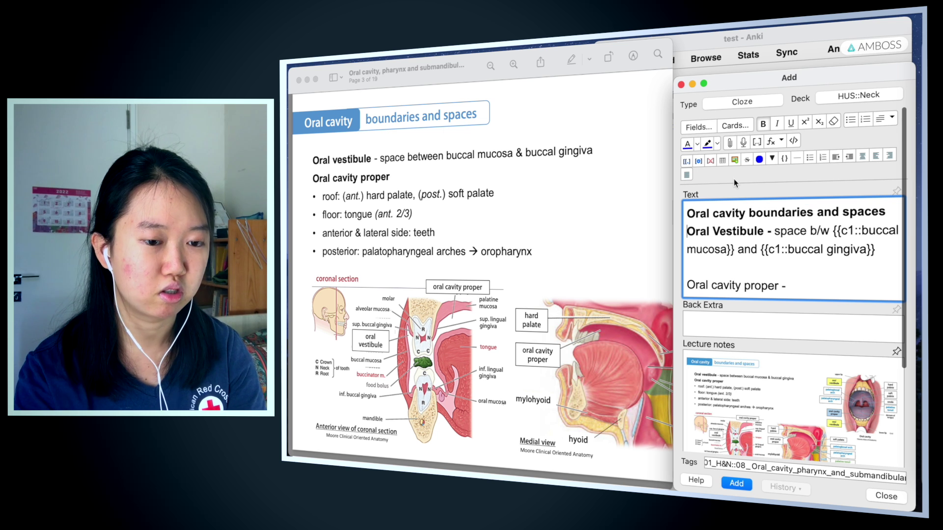
Underline the Oral Vestibule subheading instead of bolding it and put it on its own line
shift+click(772, 232)
key(super+b)
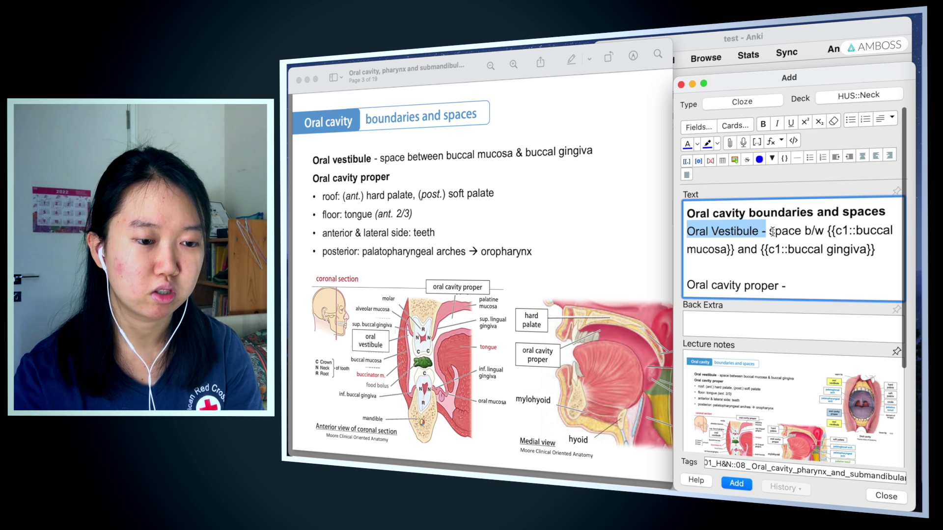
key(super+u)
key(Return)
key(Down)
key(Down)
key(Down)
key(End)
key(Return)
Type the roof (clozed hard/soft palate, hint 'ant. / post.'), floor, ant/lat side and post lines
text(- roof:)
key(super+shift+c)
text(hard palate, soft palate::ant. / post.)
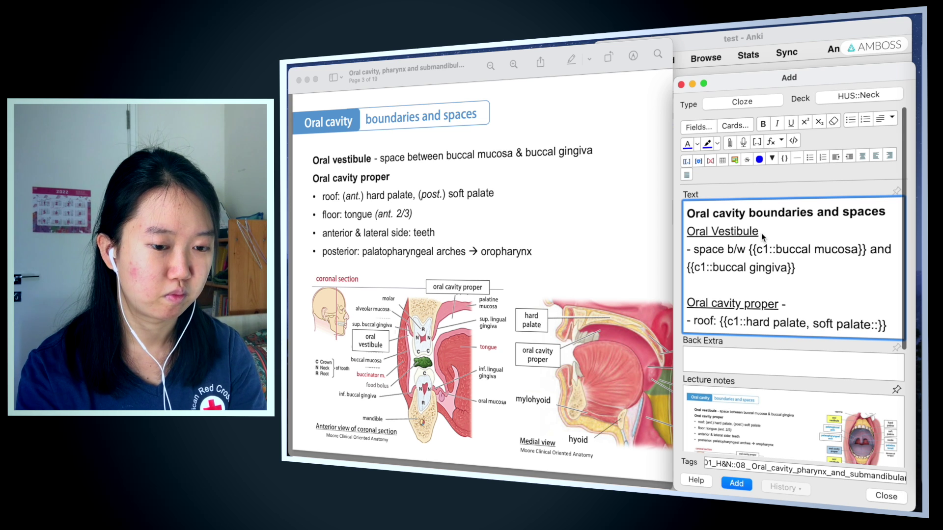
key(End)
key(Return)
text(- floor: tongue (ant 2/3))
key(Return)
text(- ant/lat side: teeth)
key(Return)
text(- post: palatopharyngeal arches → oropharynx)
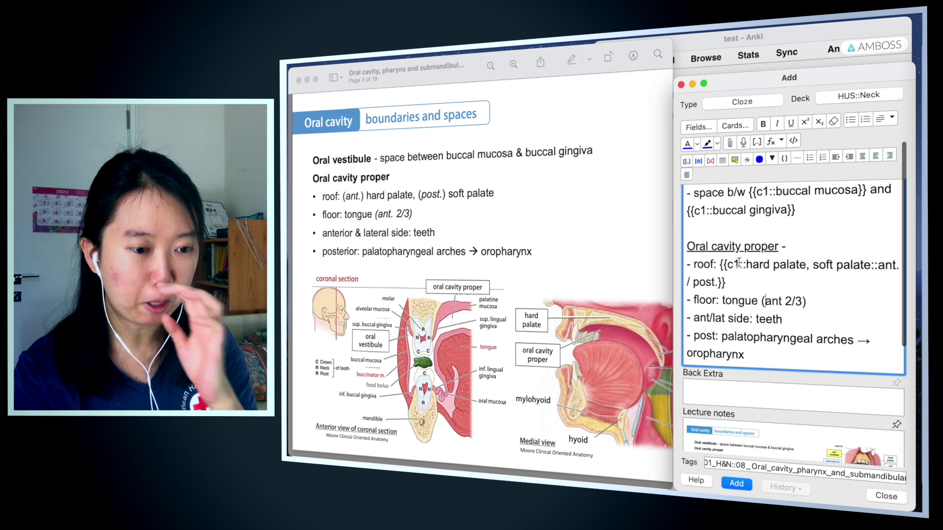
Make 'palatopharyngeal arches → oropharynx' a cloze deletion
drag(723, 337, 756, 357)
key(super+shift+c)
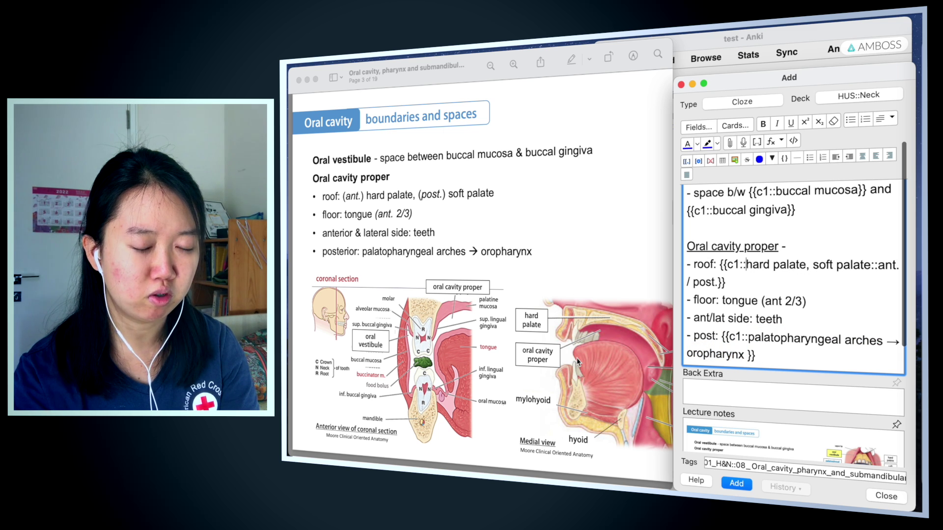
scroll(614, 295, right, 10)
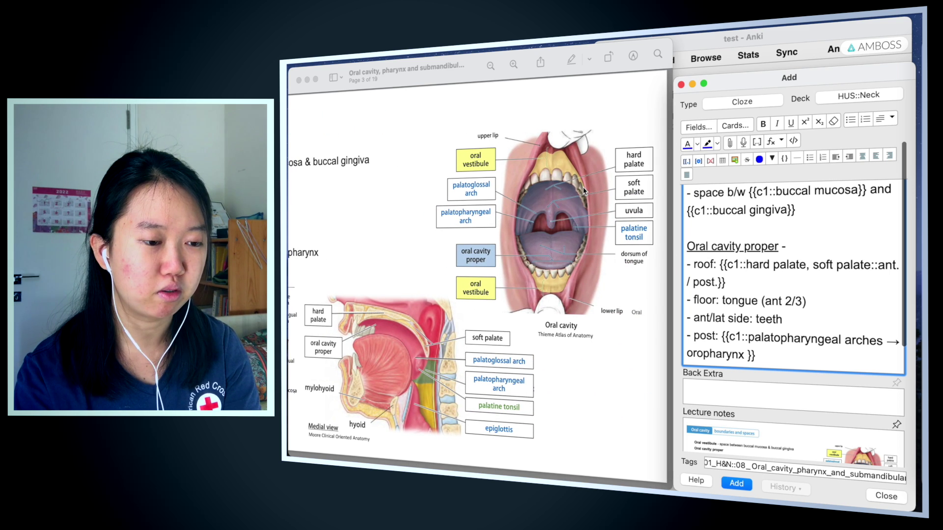
scroll(466, 157, left, 10)
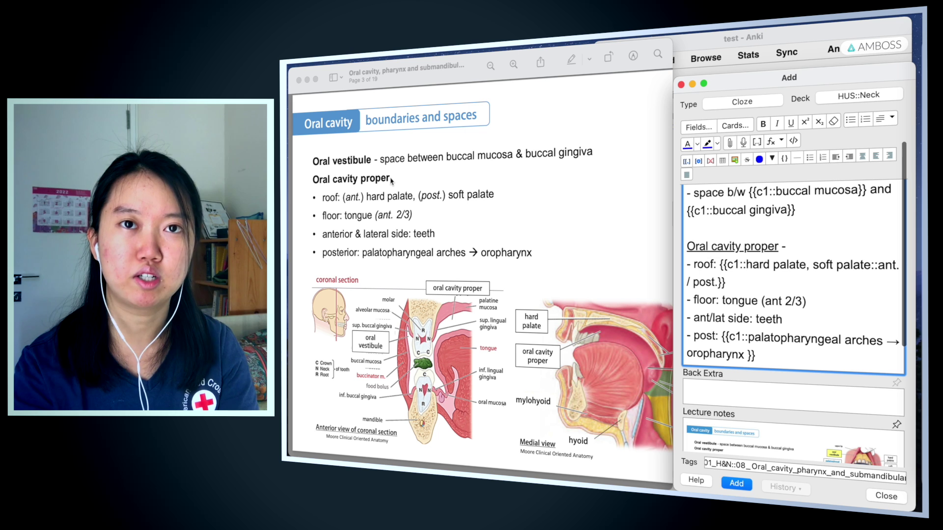
scroll(392, 222, down, 3)
scroll(391, 222, up, 2)
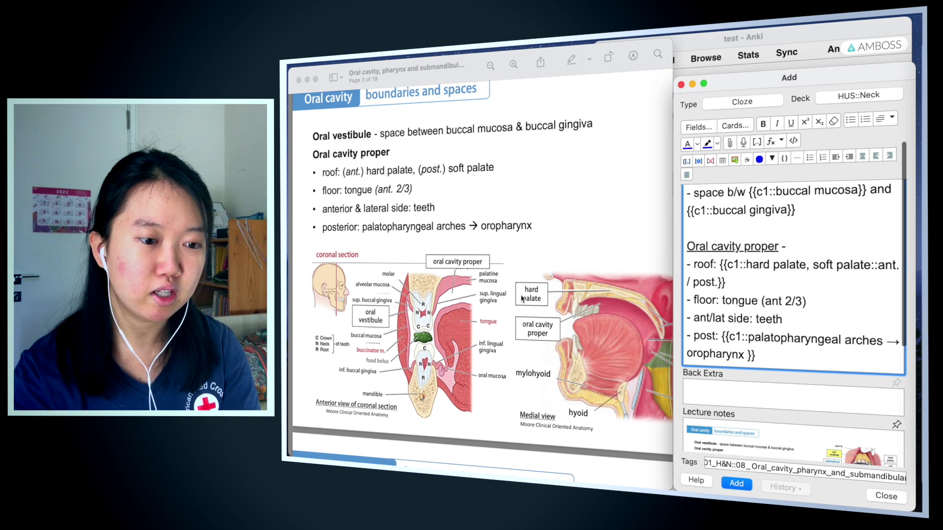
In Back Extra, note 'buccal gingiva/alveolar mucosa → teeth → lingual gingiva/palatine mucosa' after checking the lecture slide
click(759, 400)
scroll(629, 264, up, 3)
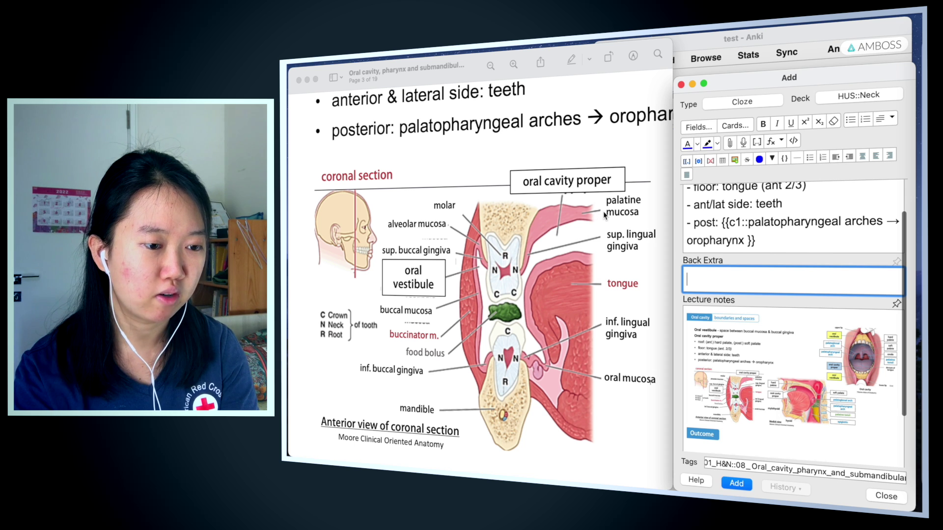
click(628, 233)
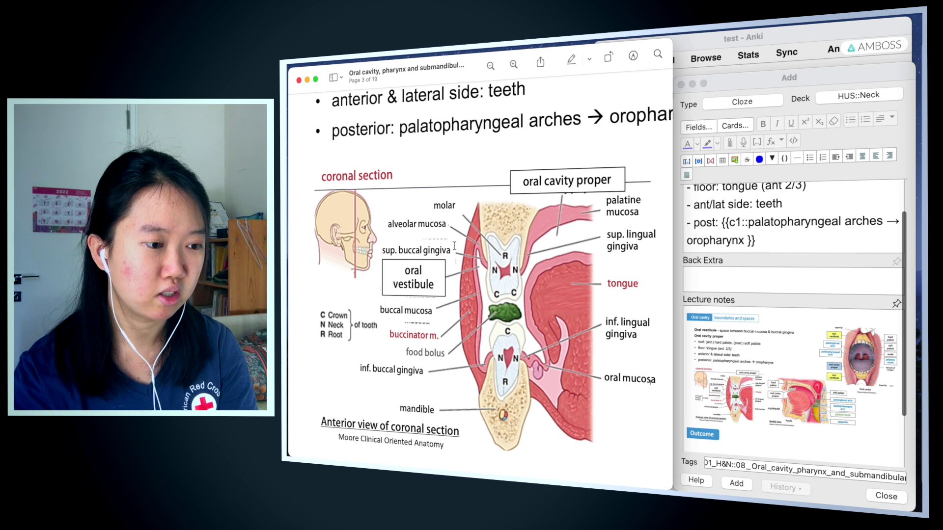
click(741, 280)
text(note)
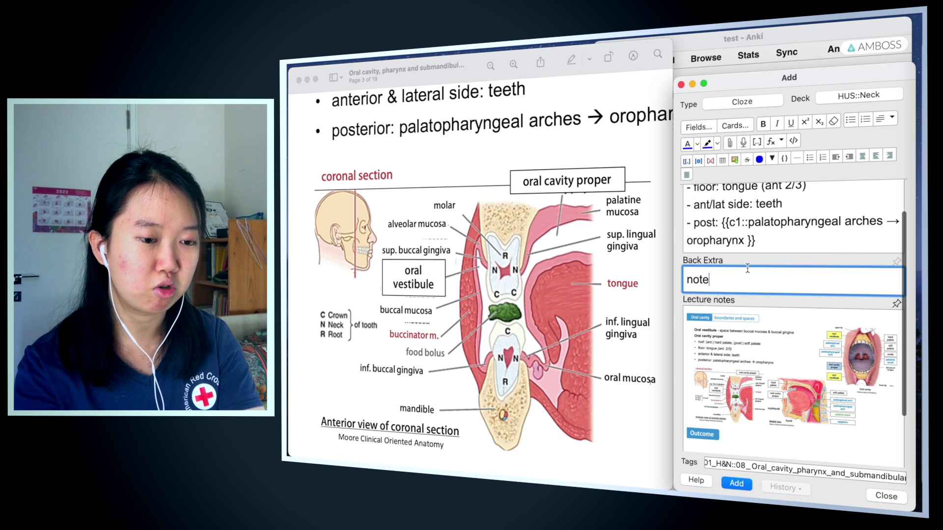
text(: buccal gingiva)
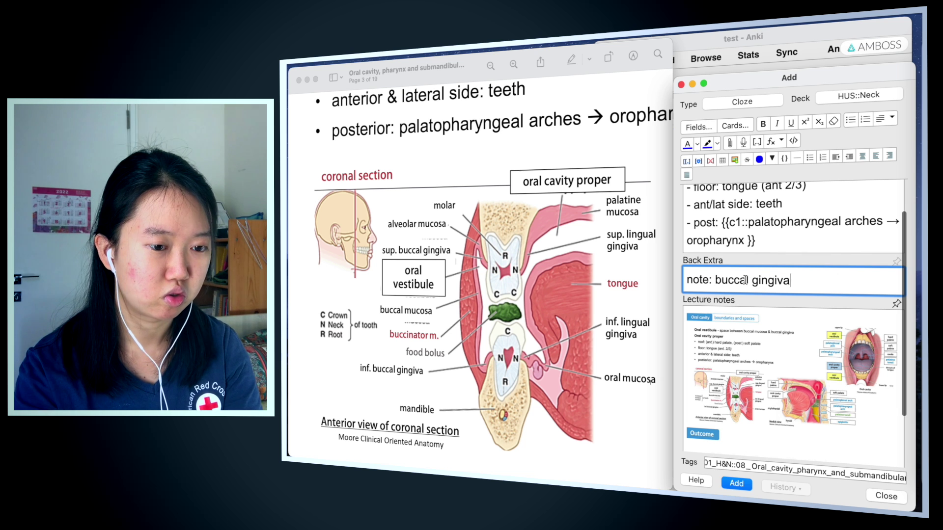
text(/alveolar mucosa → teeth → lingual gingiva/palatine mucosa)
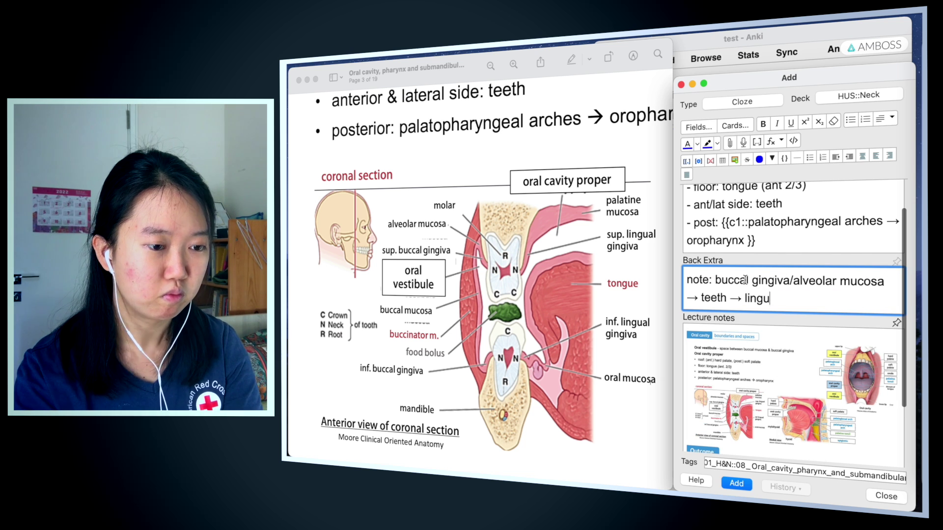
scroll(620, 294, right, 5)
scroll(620, 291, down, 3)
Add 'palatoglossal arch is superior to palatopharyngeal arch, palatine tonsils in between' with bold arch names
key(Return)
key(Return)
text(palatog)
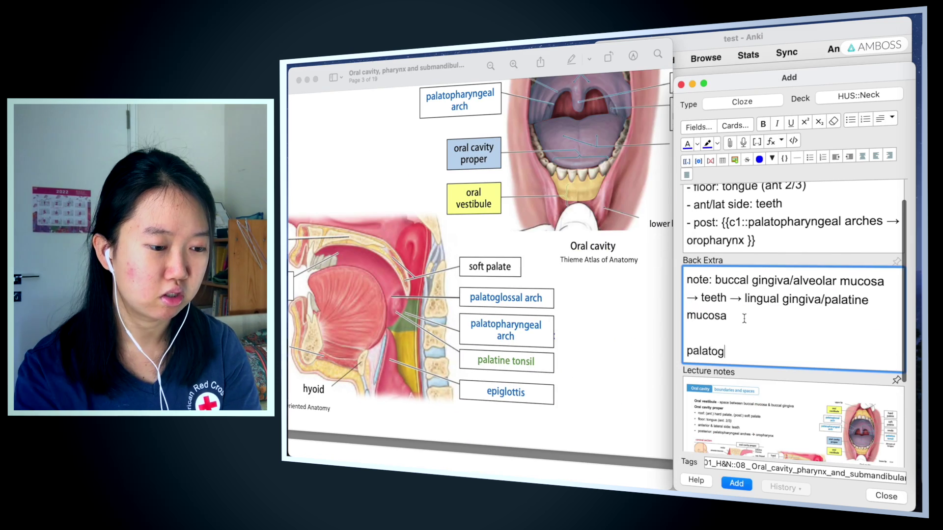
text(lossal arch is superior to palatopharyngeal arch)
double_click(720, 352)
key(super+b)
double_click(733, 370)
key(super+b)
click(494, 253)
scroll(494, 253, up, 5)
scroll(493, 253, right, 3)
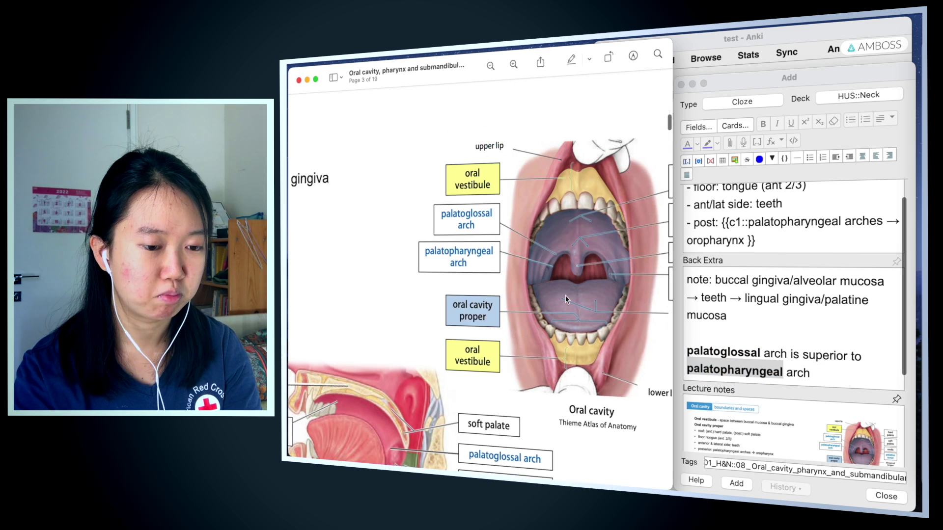
key(super+Tab)
text(, palatine tonsils in between)
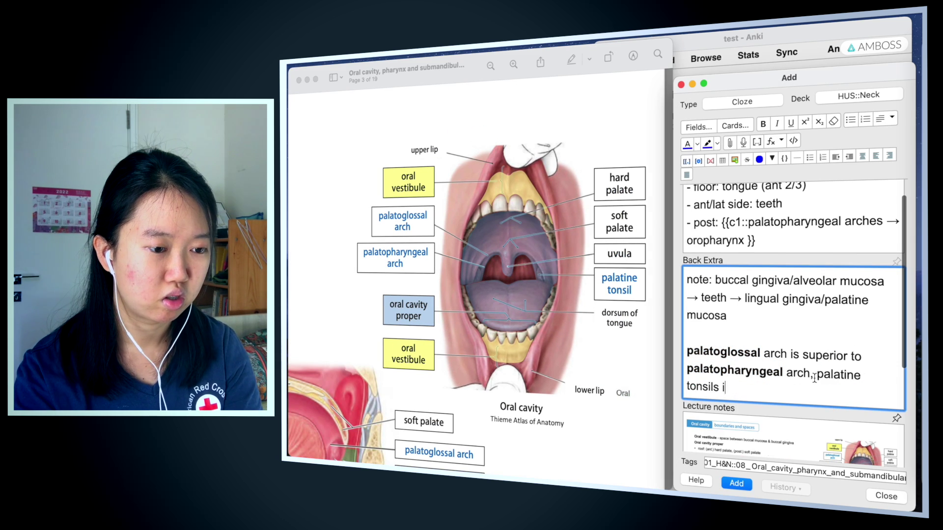
Check the lecture PDF against the Back Extra notes, then return to the note
click(618, 303)
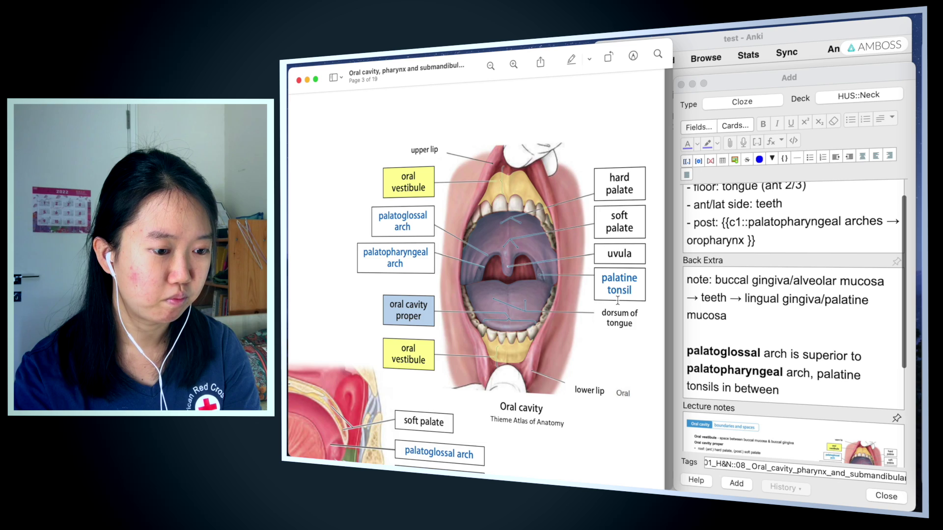
scroll(617, 303, down, 6)
scroll(617, 299, left, 2)
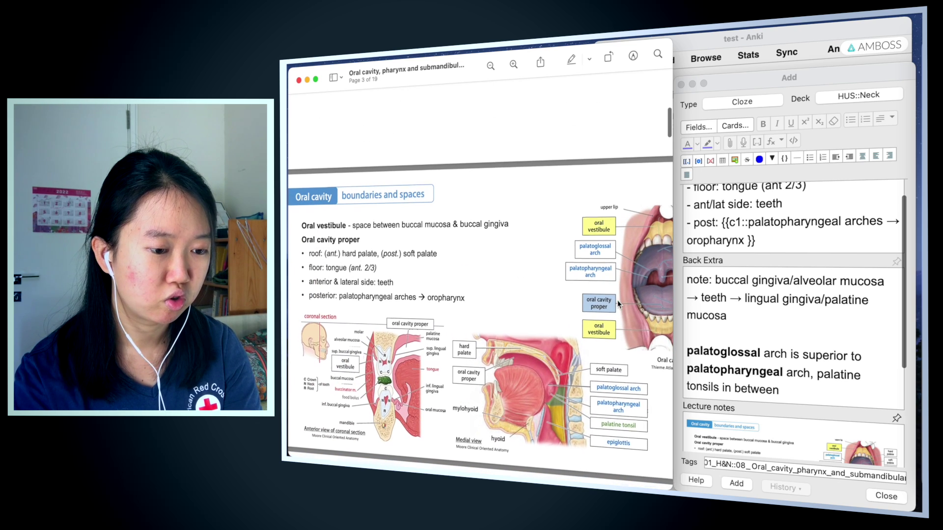
scroll(835, 281, up, 5)
scroll(835, 281, down, 5)
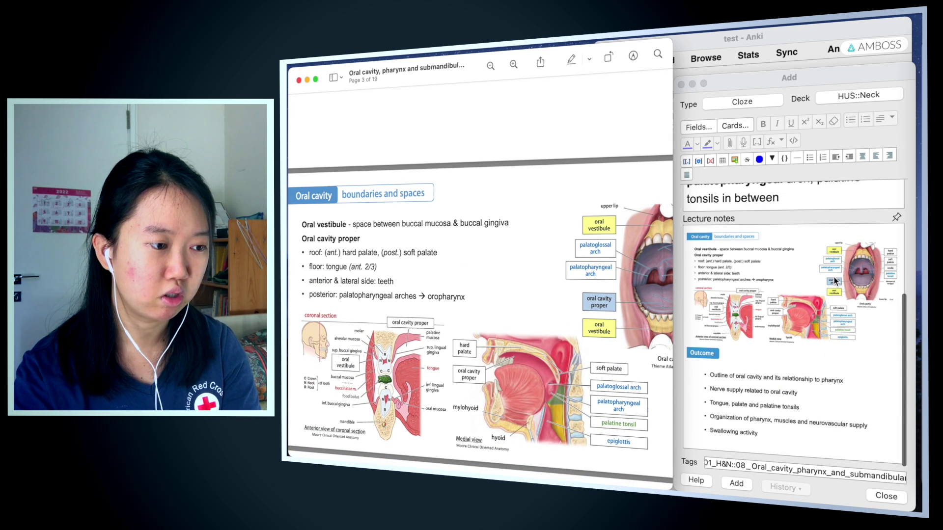
scroll(575, 195, down, 1)
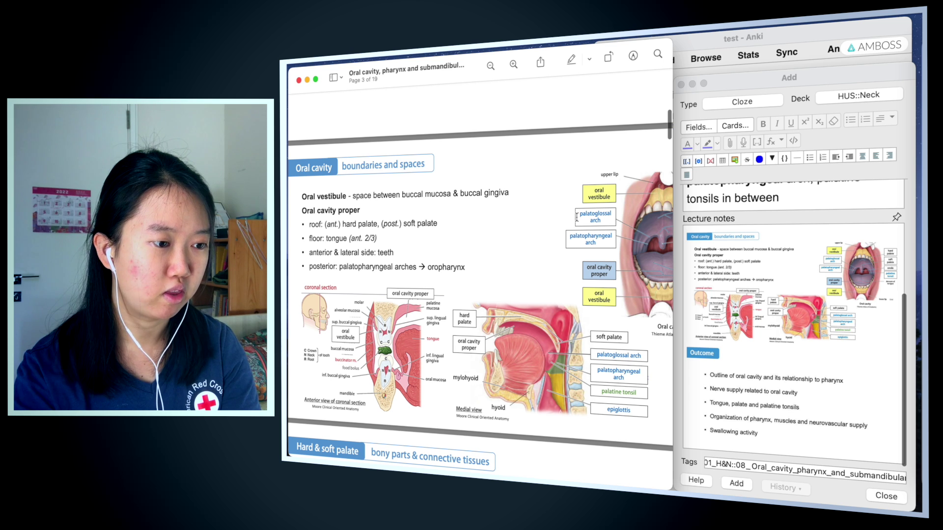
click(720, 238)
scroll(722, 235, up, 6)
scroll(723, 236, down, 5)
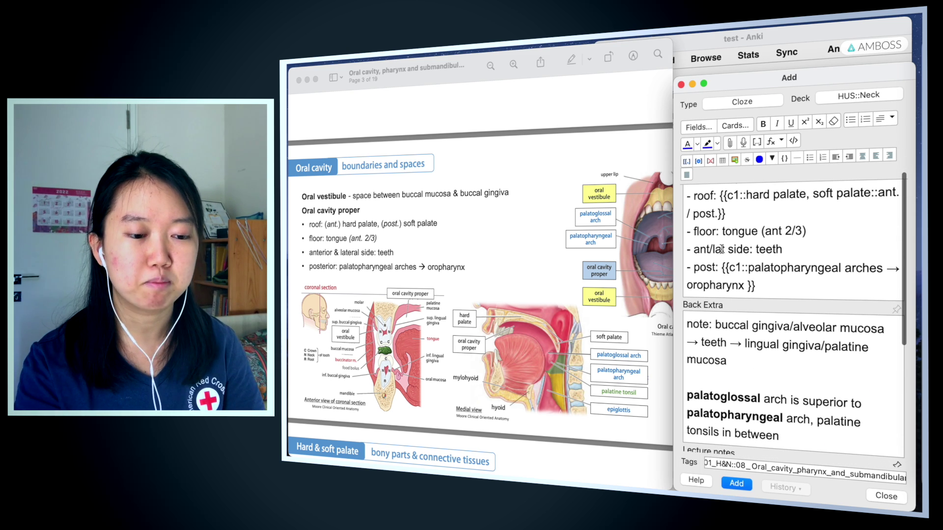
Review the Text and Back Extra fields, then add the oral cavity cloze note to HUS::Neck
drag(686, 322, 798, 433)
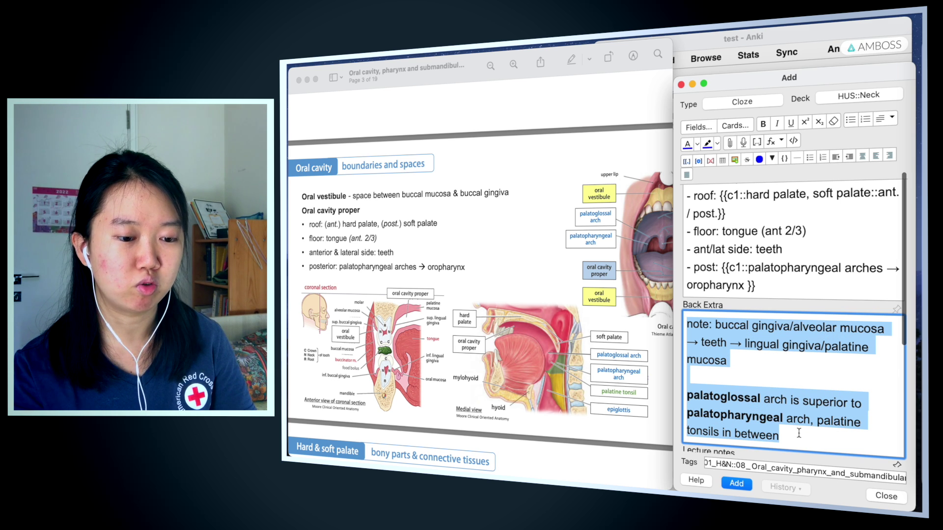
click(838, 406)
scroll(849, 368, up, 4)
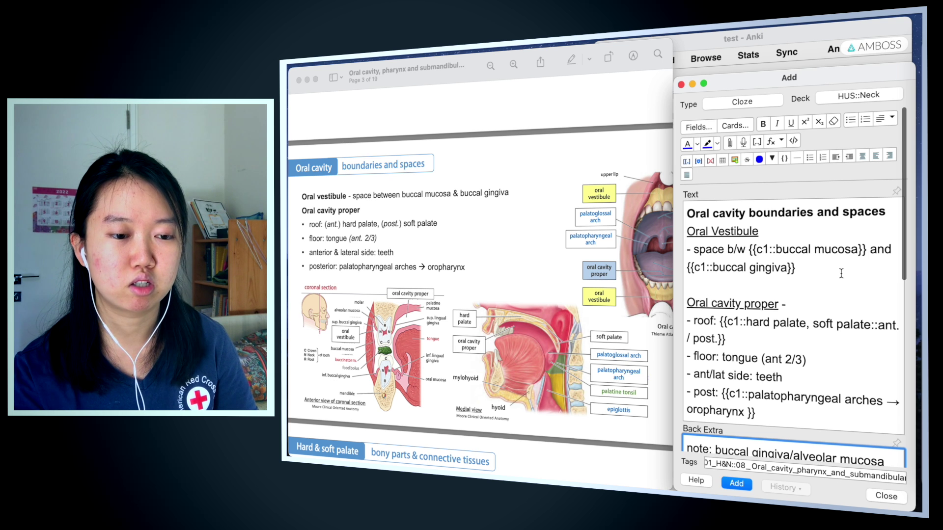
scroll(841, 273, down, 6)
scroll(840, 271, up, 3)
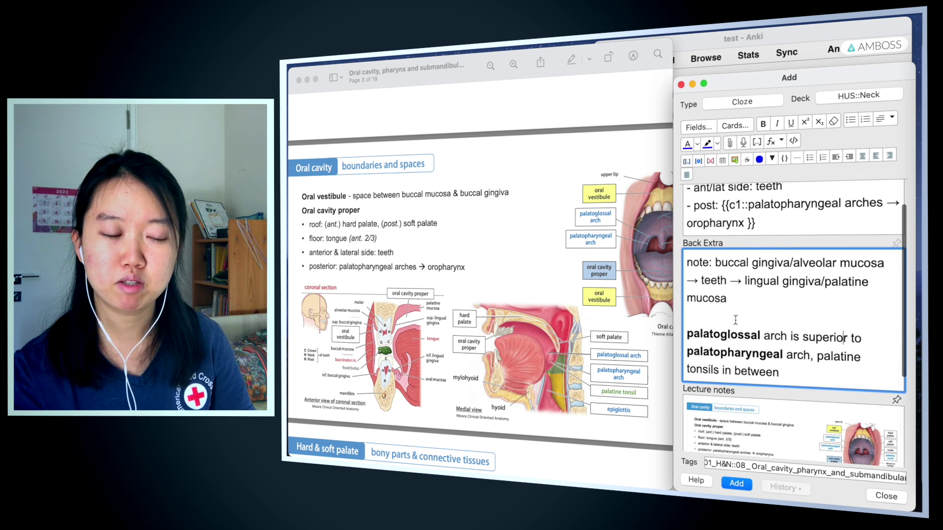
scroll(774, 319, down, 4)
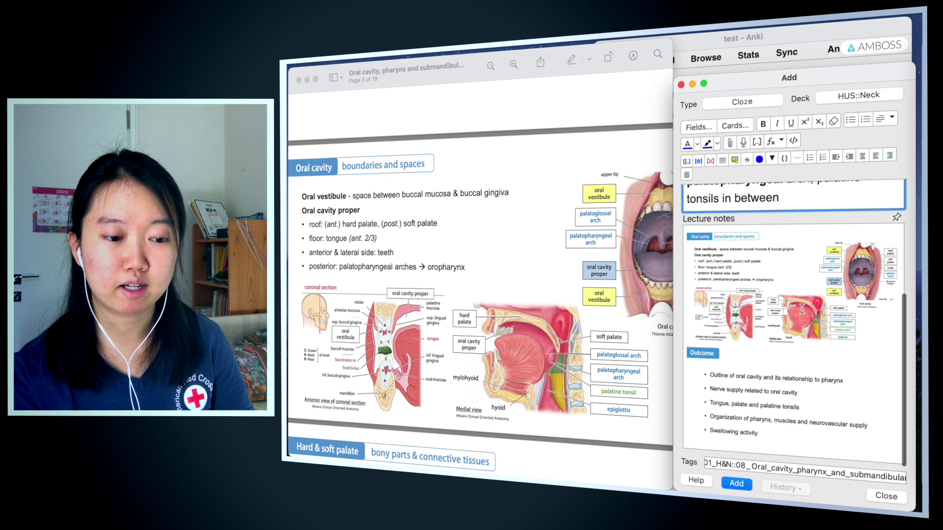
scroll(792, 306, up, 10)
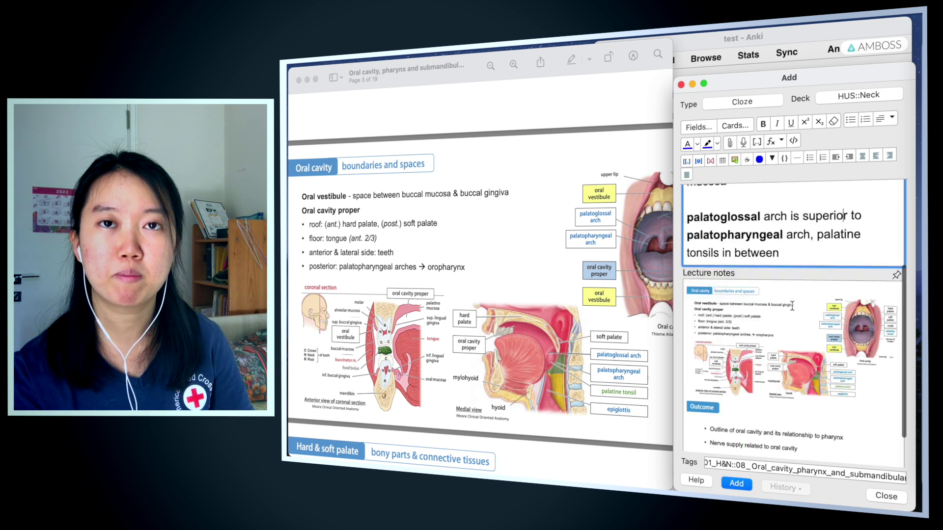
click(769, 321)
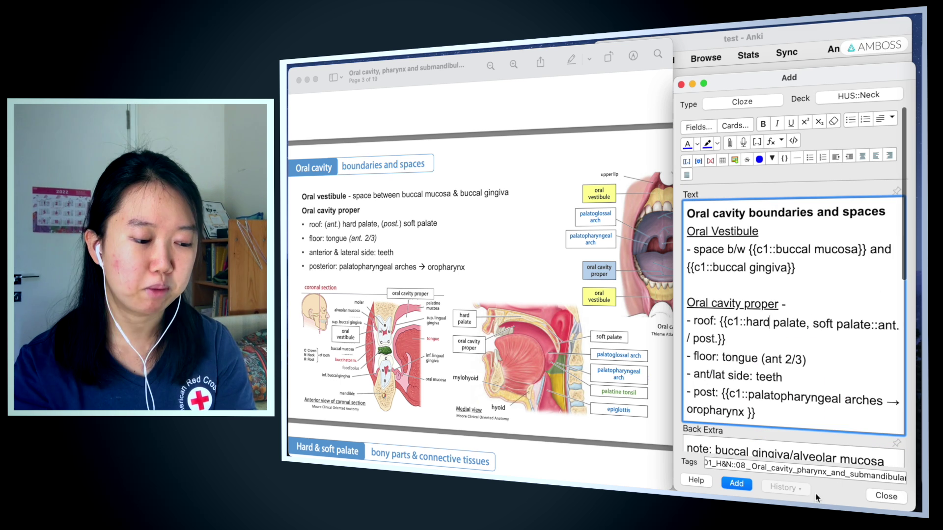
click(744, 481)
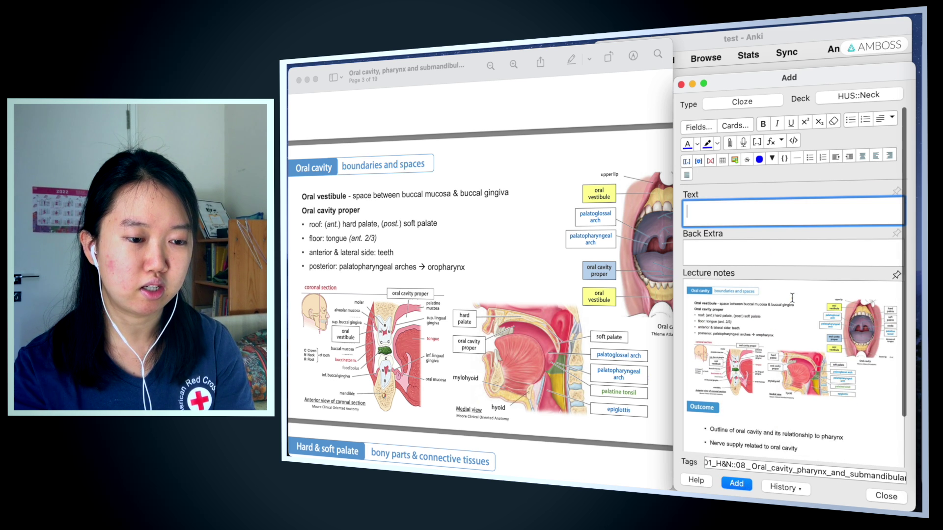
scroll(523, 308, down, 3)
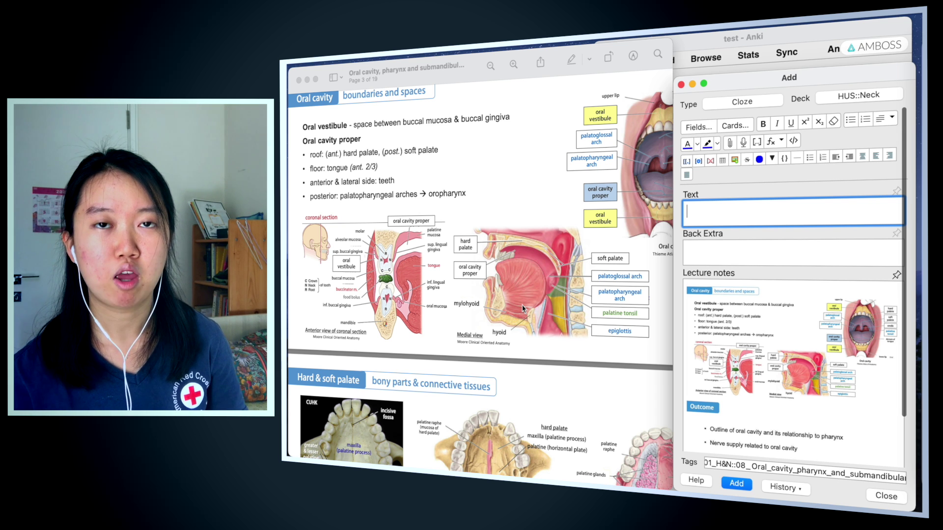
Open the HUS::Neck deck overview and start studying to show the oral cavity card's question
click(813, 42)
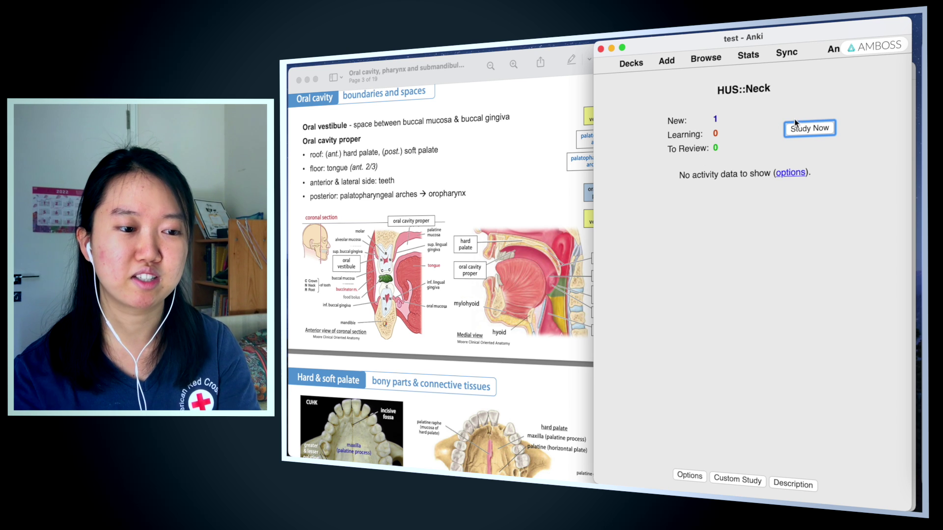
click(811, 129)
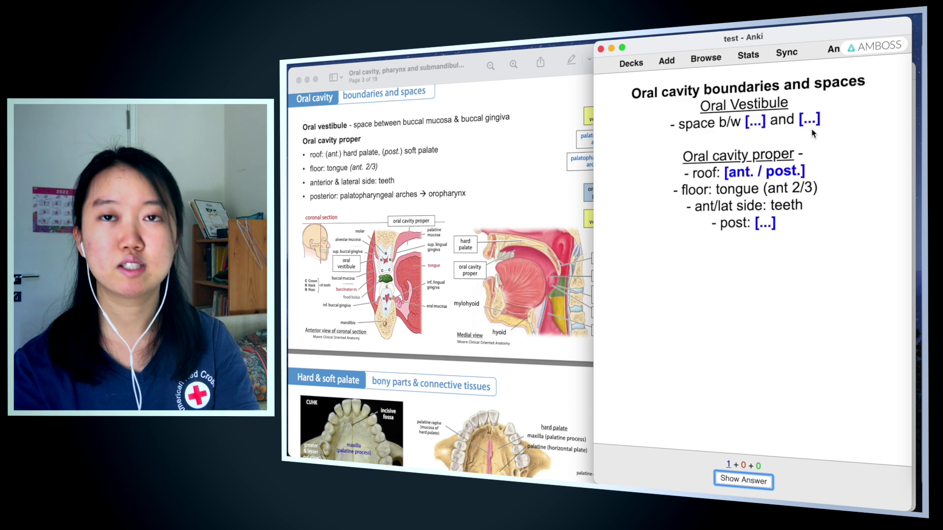
mouse_move(773, 234)
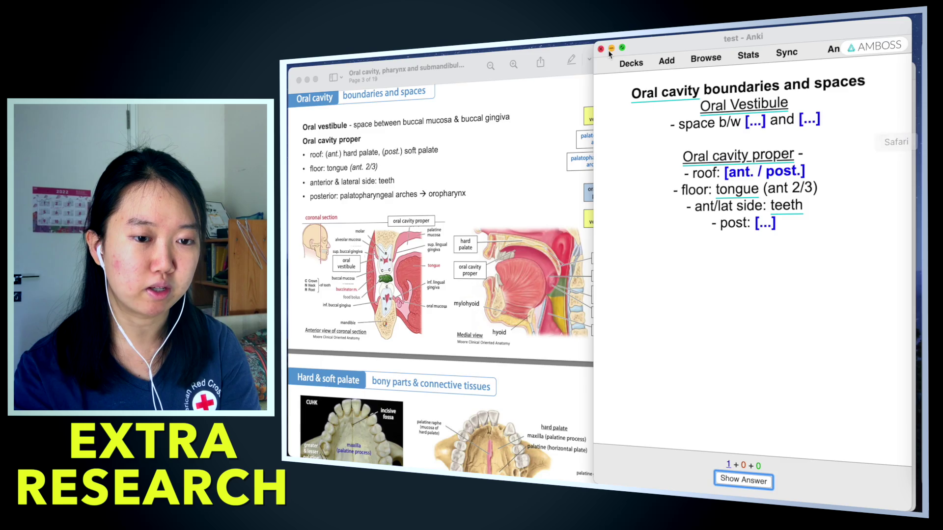
Google 'buccal mucosa v alveolar mucosa' in Safari, read the alveolar mucosa answer, and return to Anki
click(919, 142)
text(buccal mucosa v alveolar mucosa)
key(Return)
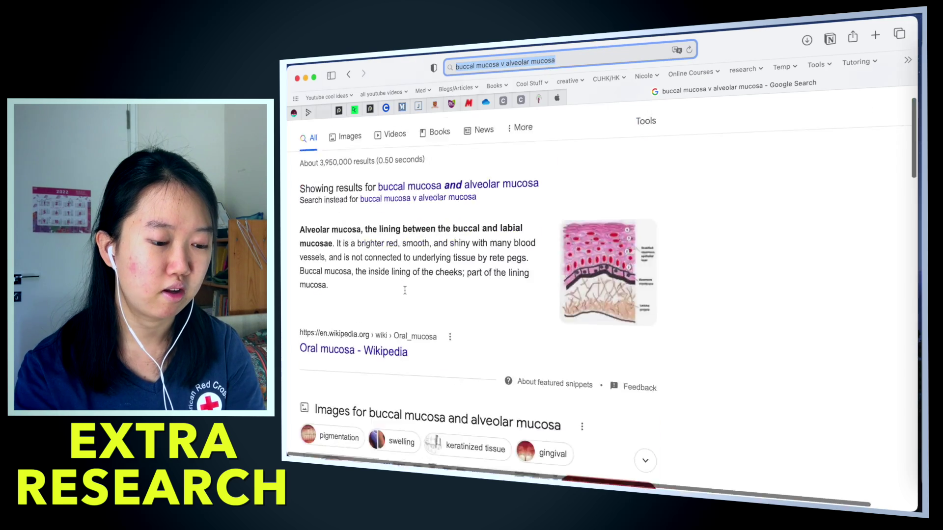
scroll(472, 294, down, 10)
click(379, 256)
scroll(378, 226, down, 3)
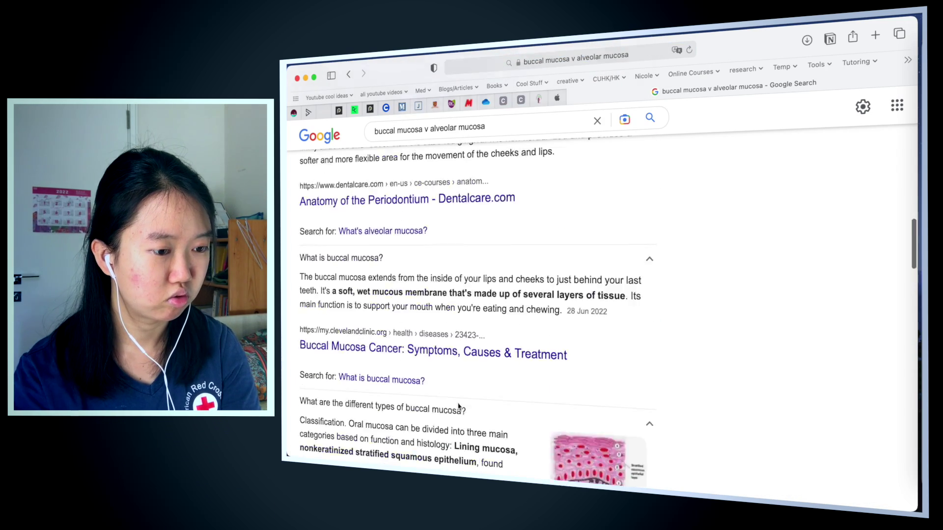
scroll(378, 225, up, 4)
drag(484, 221, 579, 220)
key(ctrl+Up)
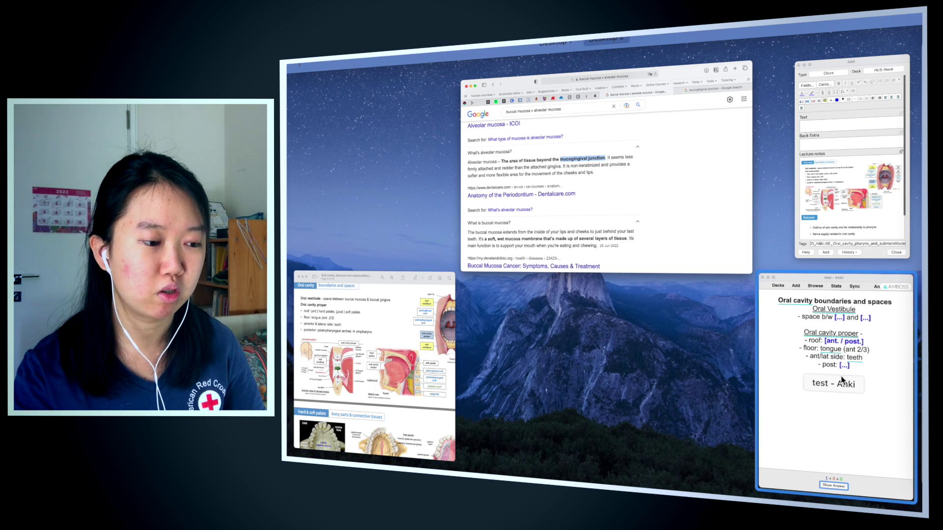
click(842, 377)
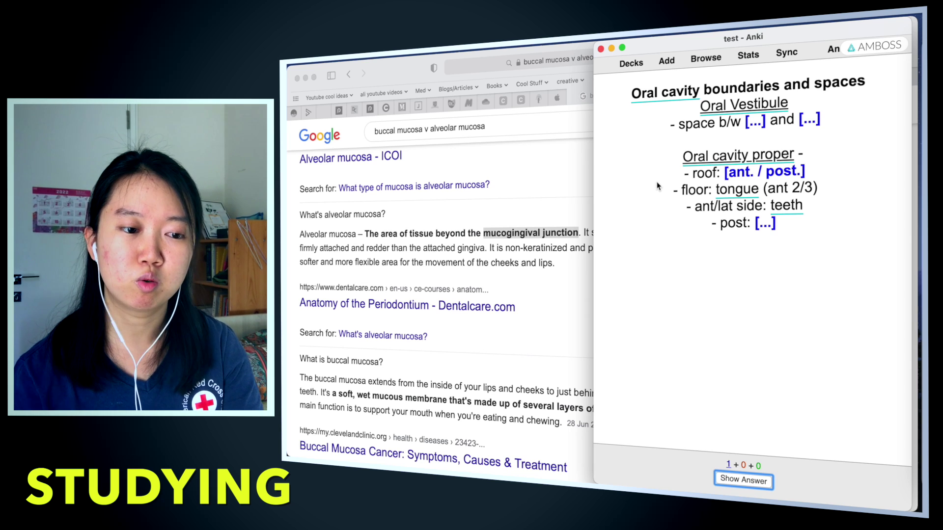
Look up Oral vestibule and Oral cavity proper in AMBOSS, reveal the answer, and rate the card Again
click(744, 104)
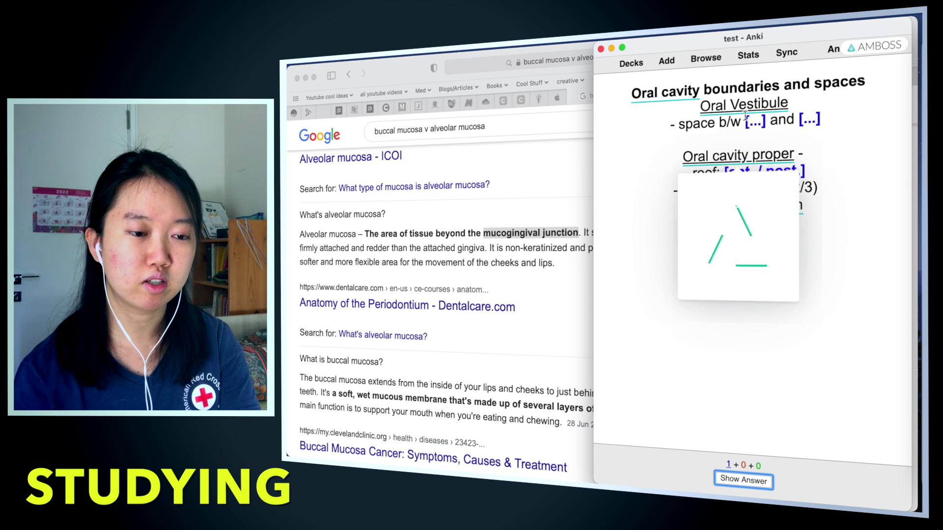
click(842, 116)
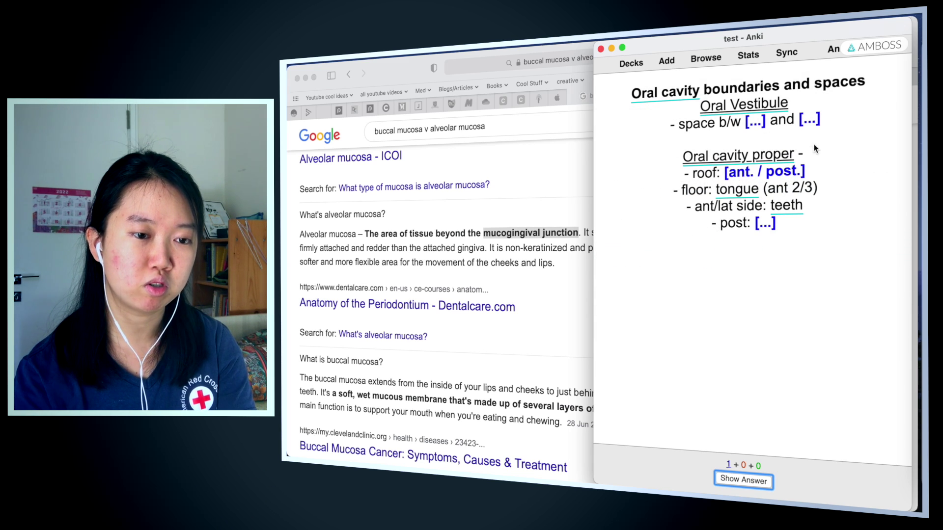
click(783, 155)
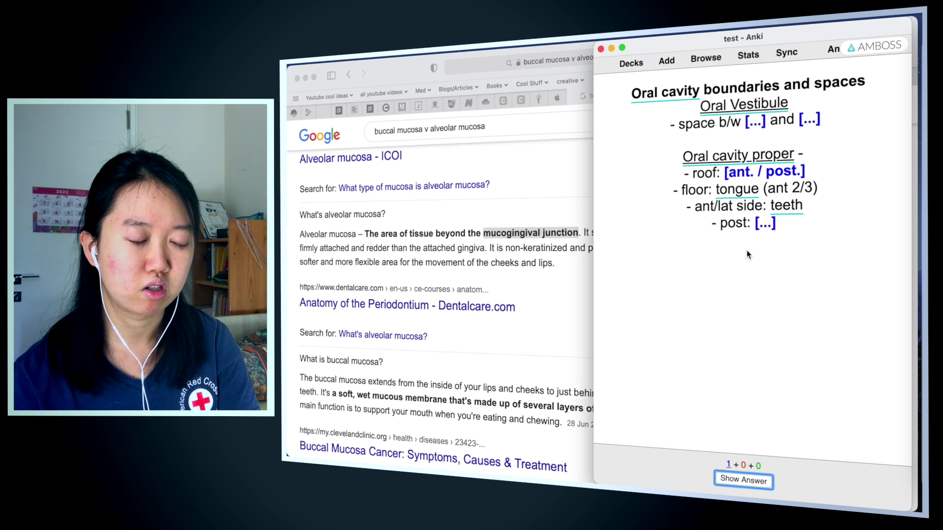
key(space)
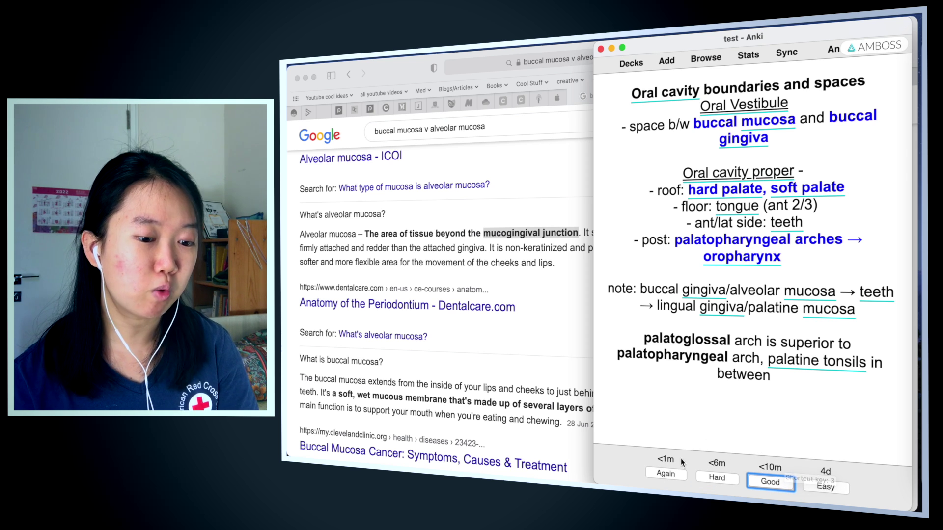
click(672, 473)
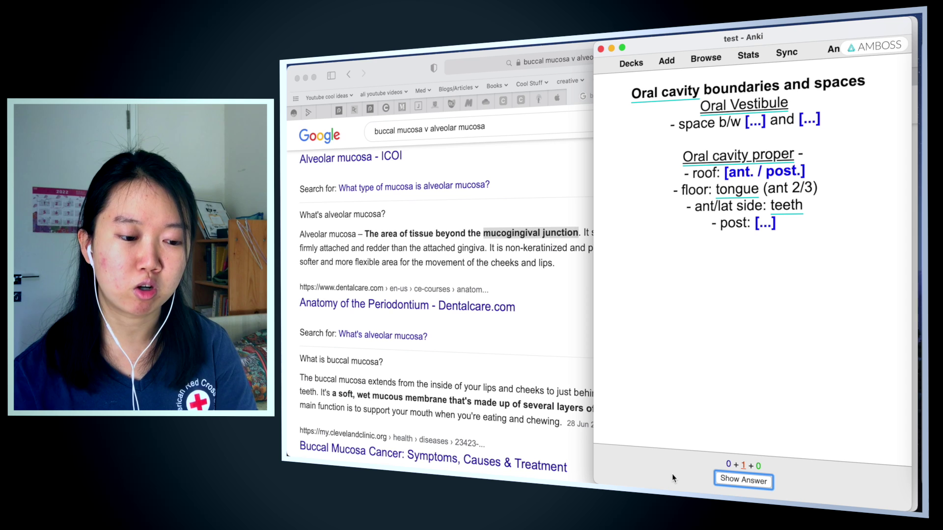